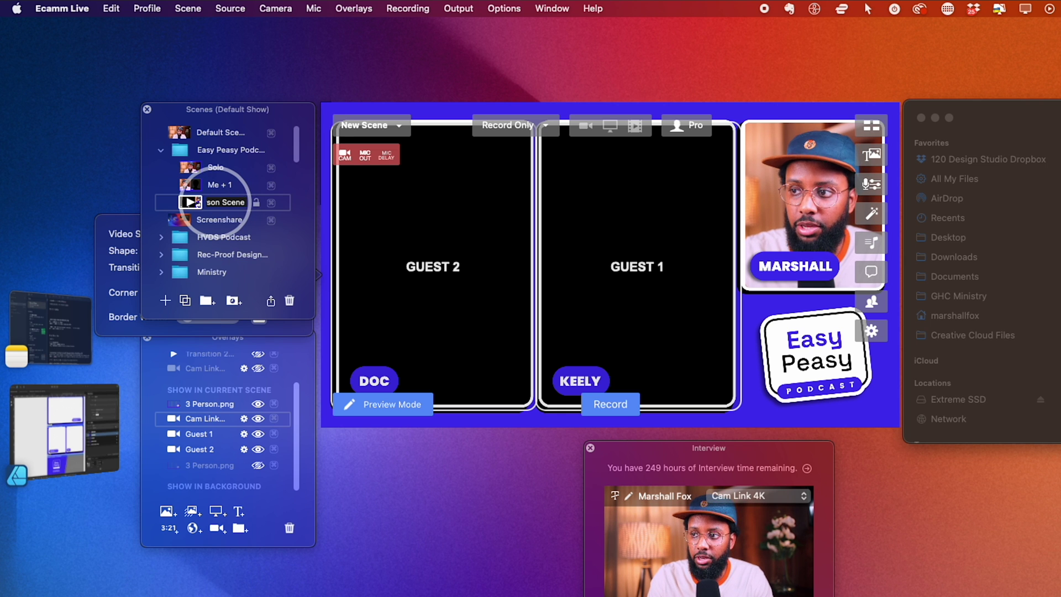
Step: Finish naming the current scene 3 Person Scene, and add another new scene with a blank source
key(Return)
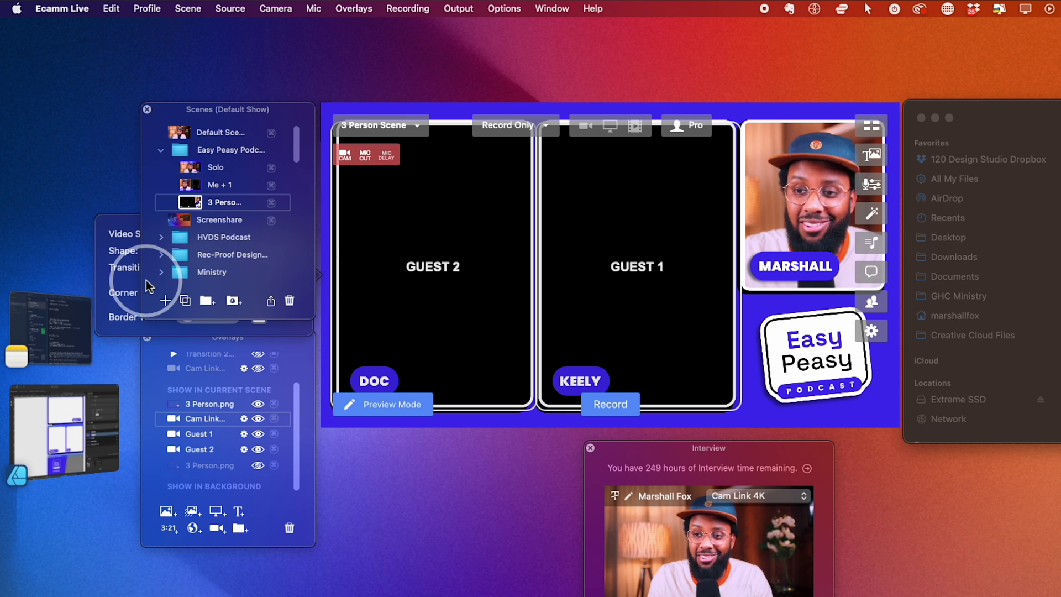
click(165, 302)
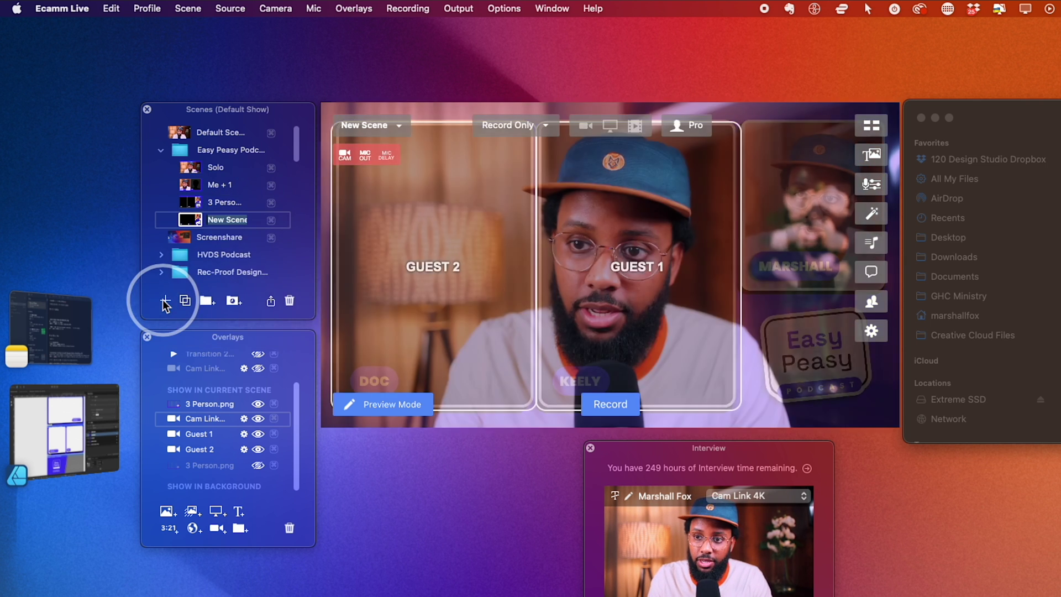
click(230, 8)
click(227, 31)
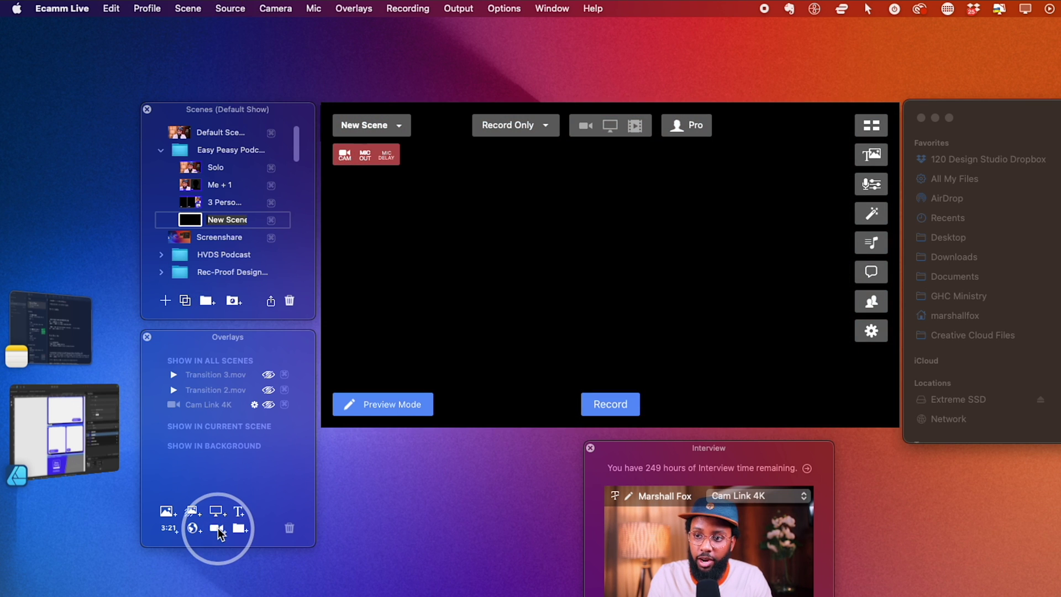
Step: Add a Cam Link 4K camera overlay with the Custom shape to the new scene, and place Countdown.png in it as well
click(218, 529)
click(349, 329)
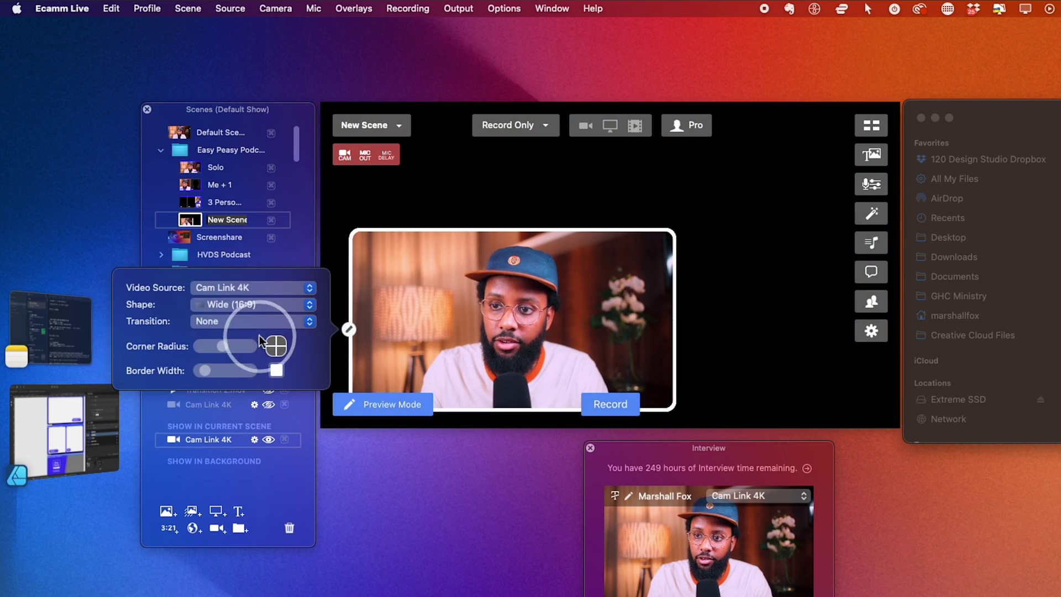
click(249, 306)
click(215, 406)
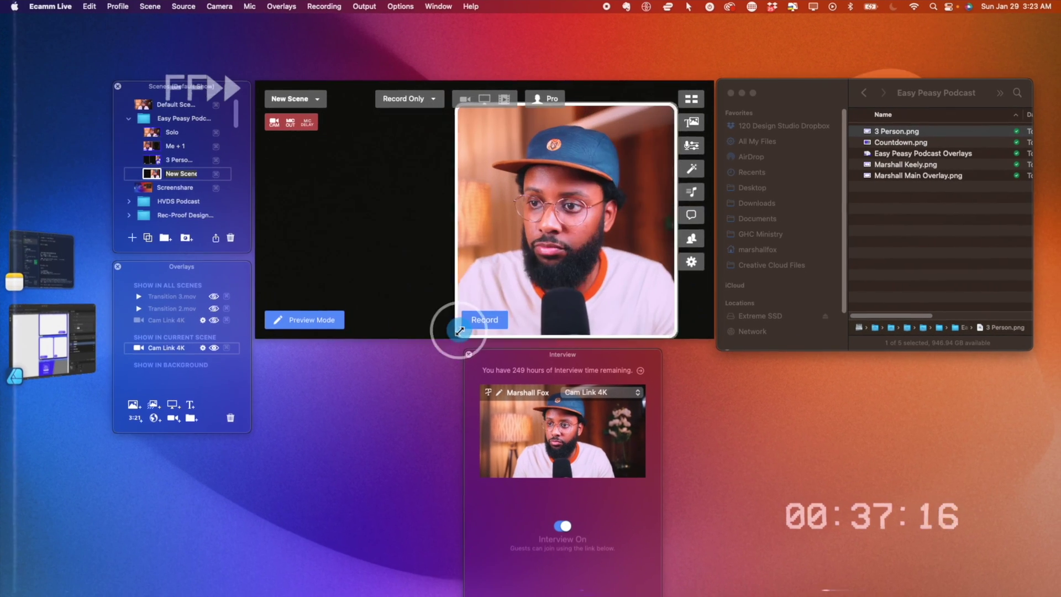
drag(912, 142, 562, 191)
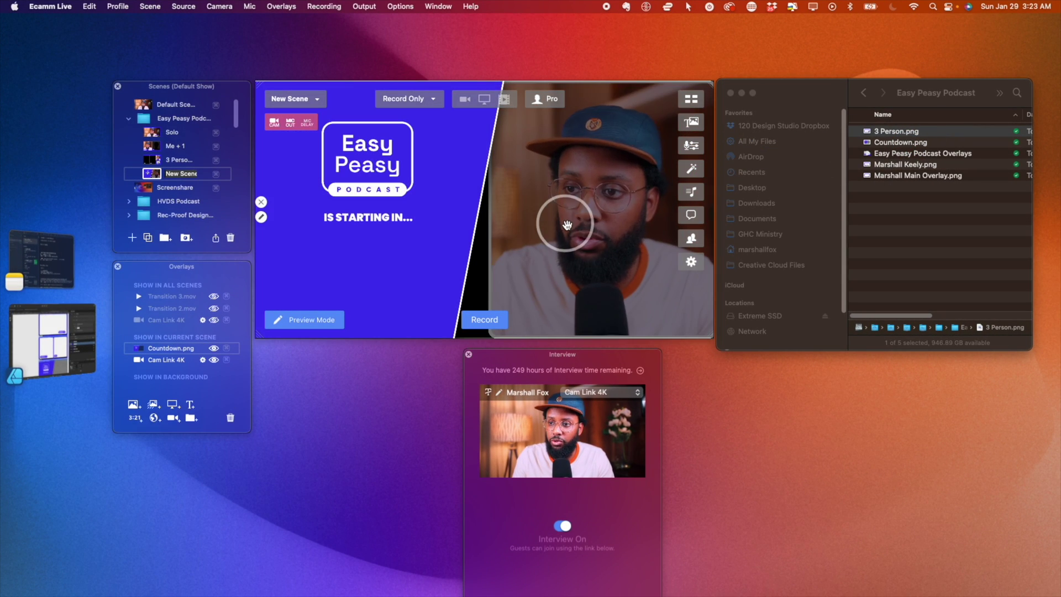
Step: Remove the camera overlay's rounded corners and border, and layer it behind Countdown.png
drag(171, 357, 168, 346)
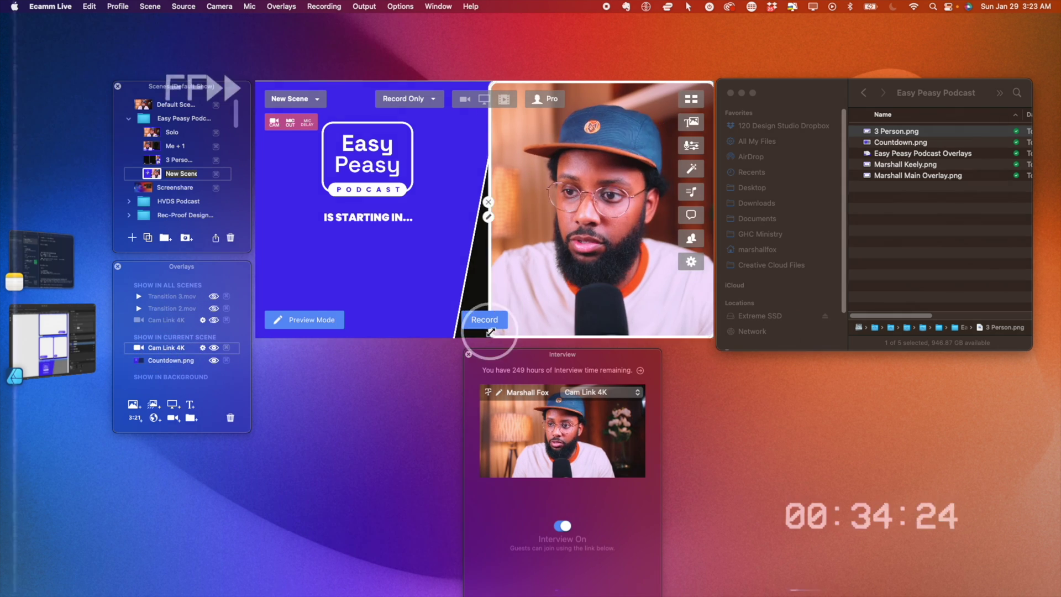
click(441, 217)
drag(331, 249, 273, 238)
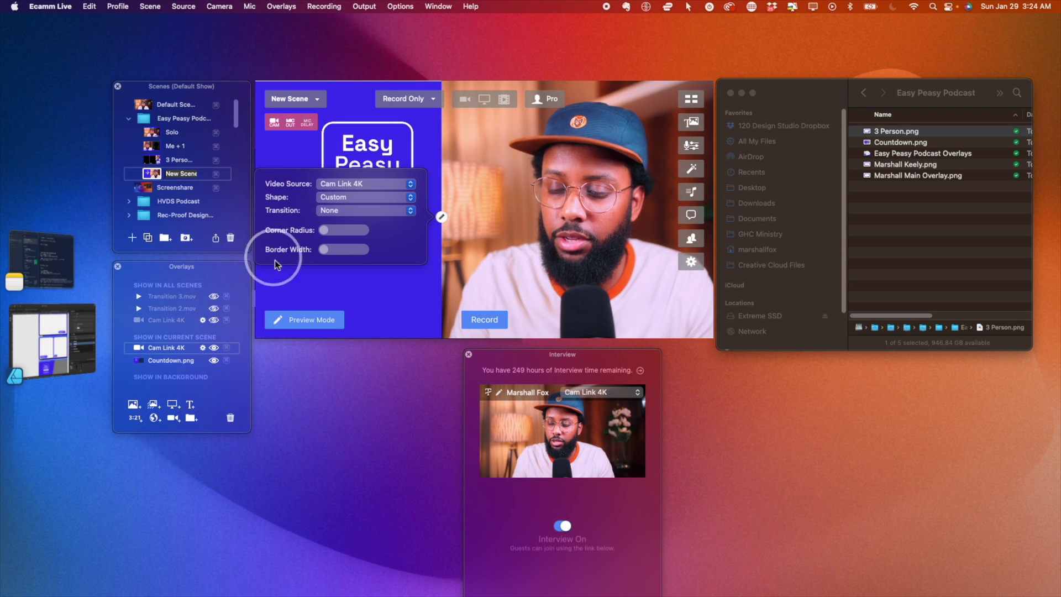
drag(182, 350, 181, 367)
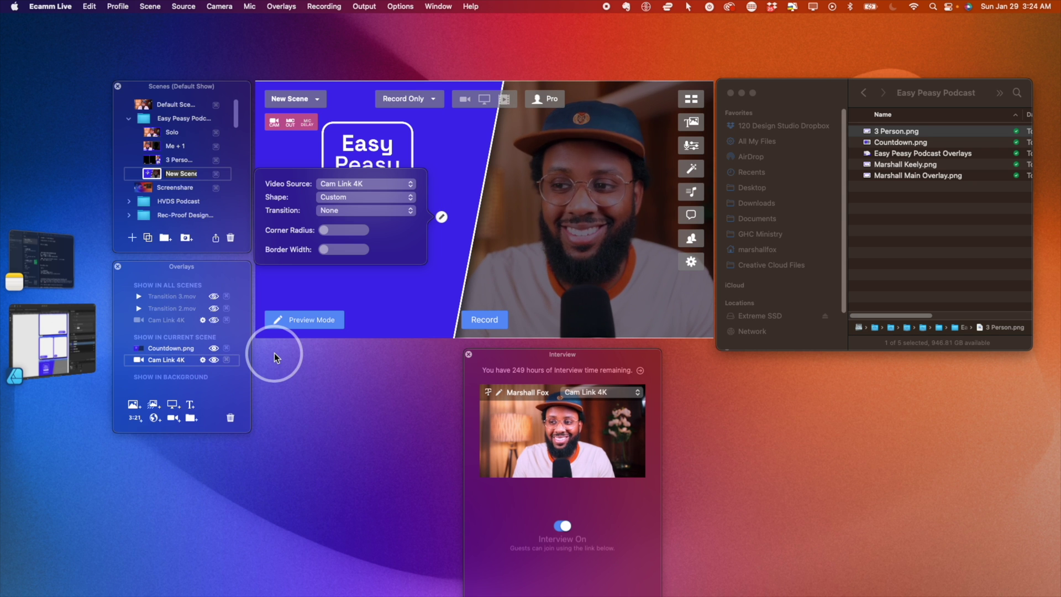
click(246, 343)
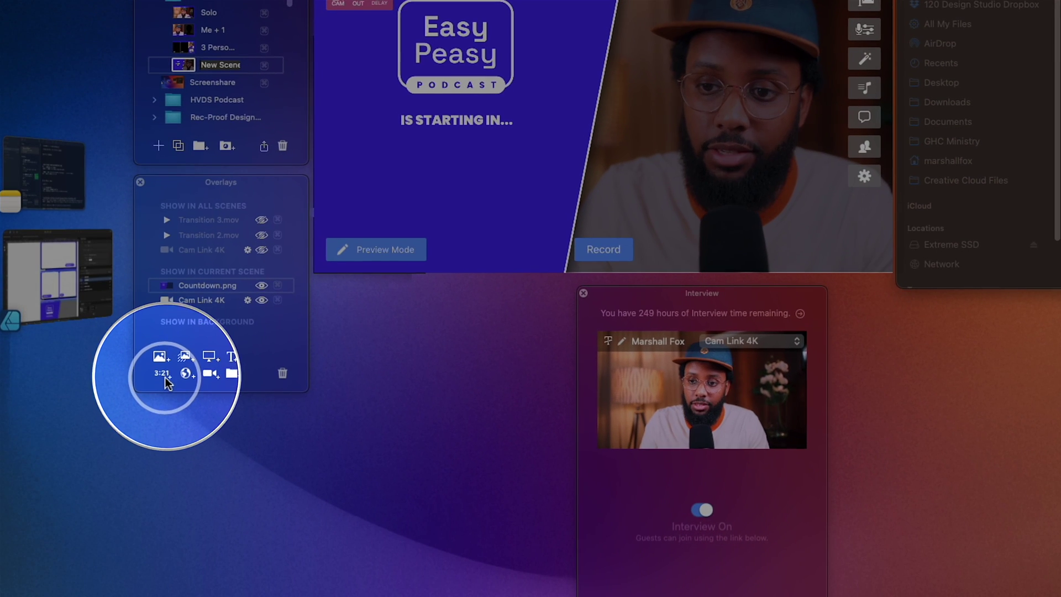
Step: Add a countdown timer overlay with a duration of 00:00:30 in white Poppins Bold
click(164, 376)
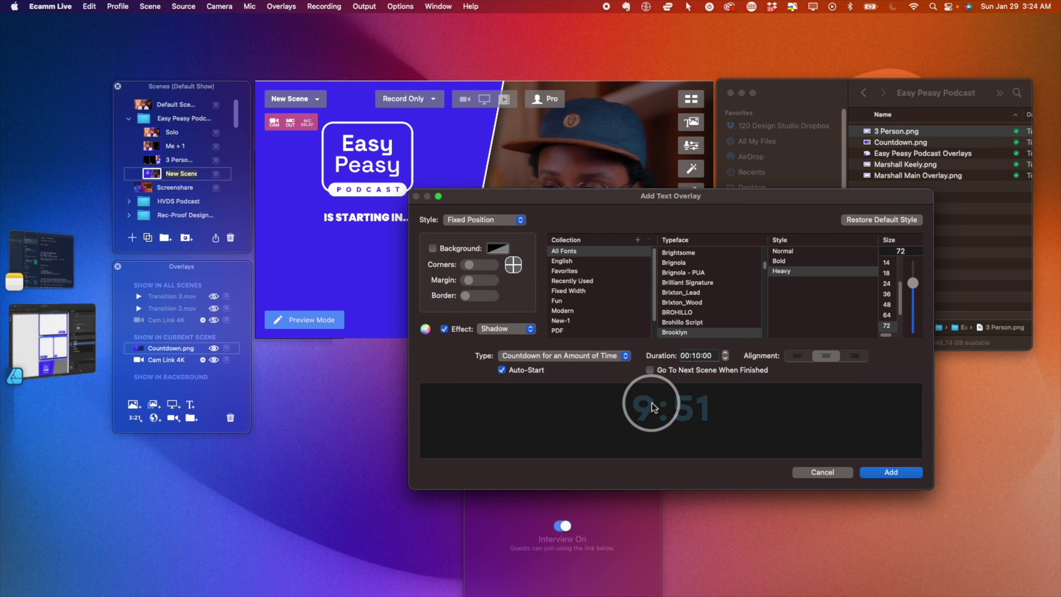
click(425, 331)
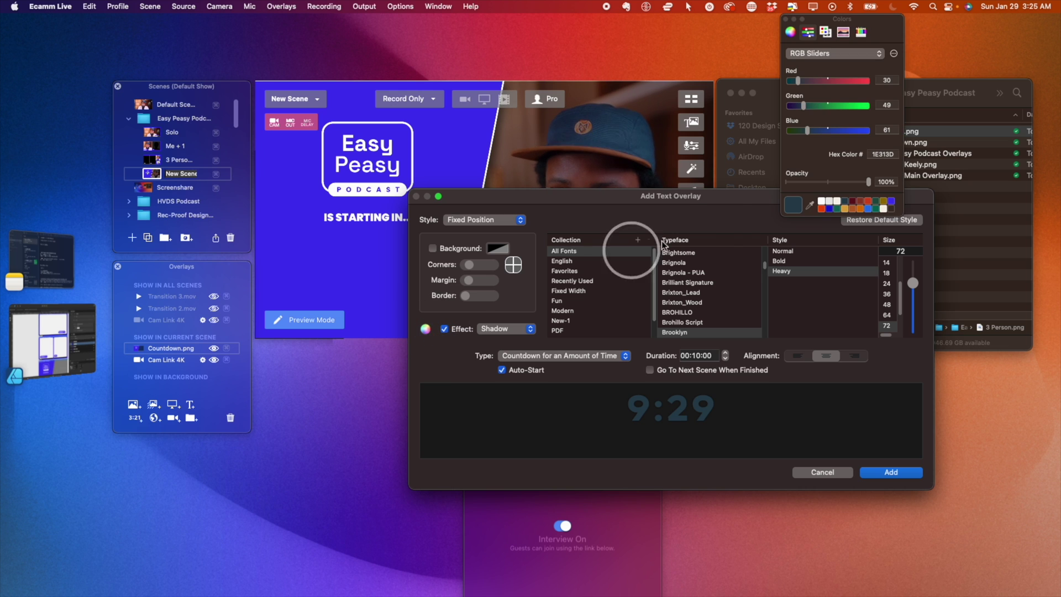
click(823, 202)
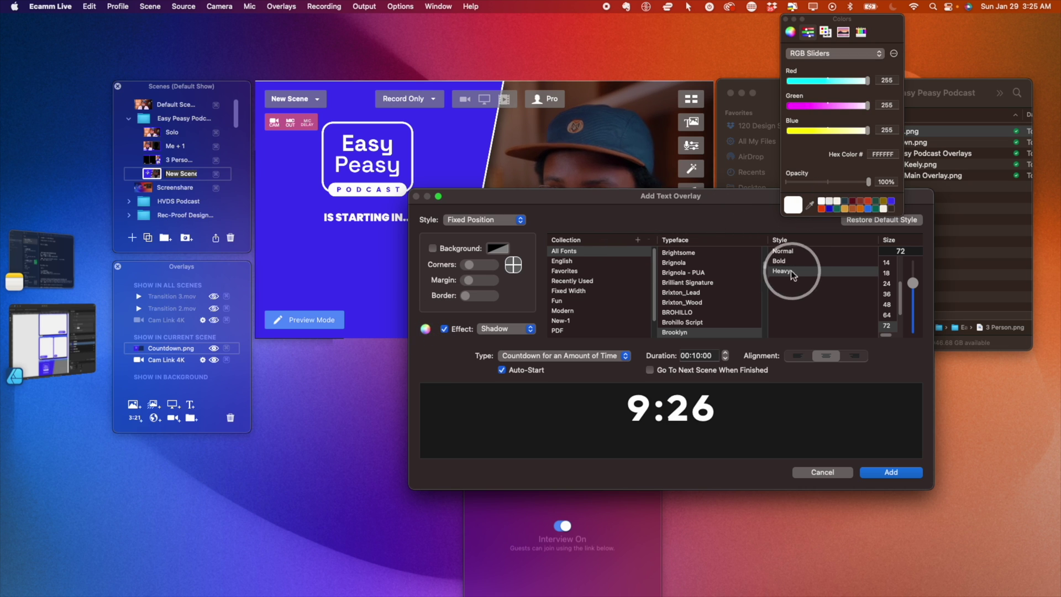
scroll(708, 283, down, 15)
click(700, 275)
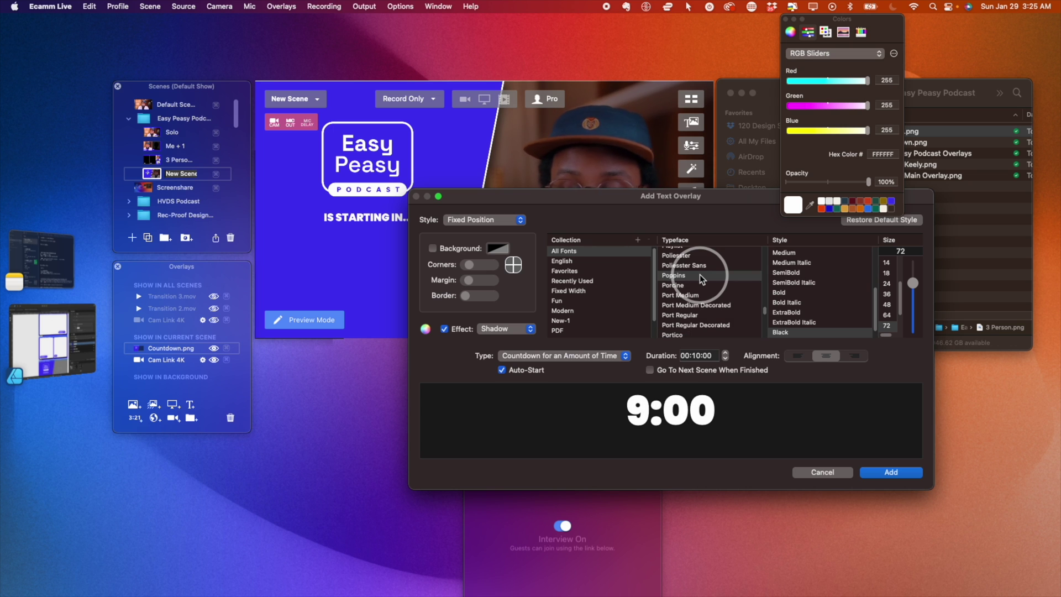
click(703, 357)
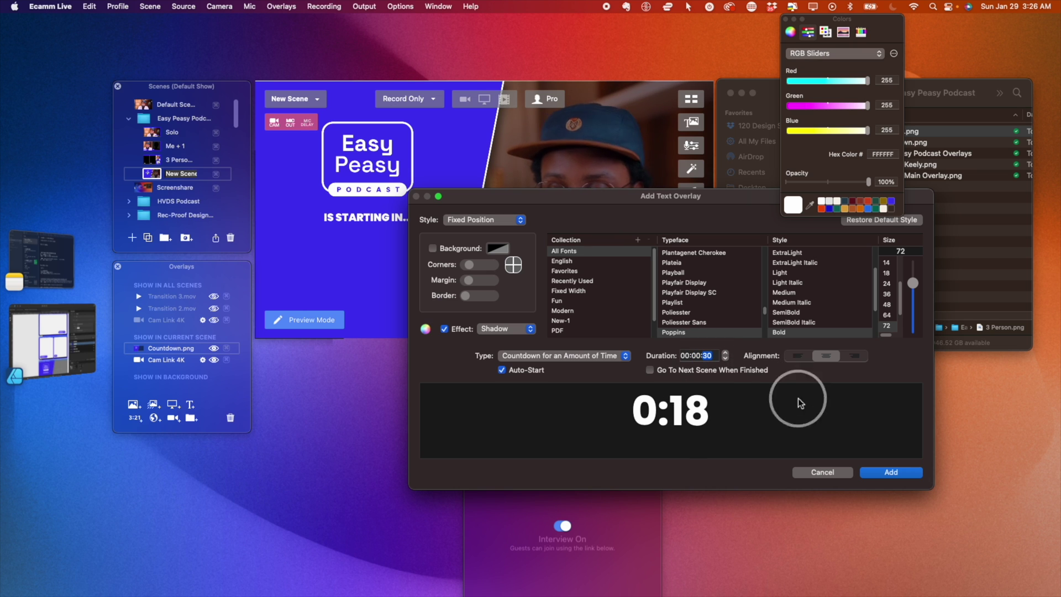
click(882, 473)
Step: Position the timer under the IS STARTING IN... text and set it to go to the next scene when finished
drag(489, 253, 382, 256)
click(503, 271)
click(669, 382)
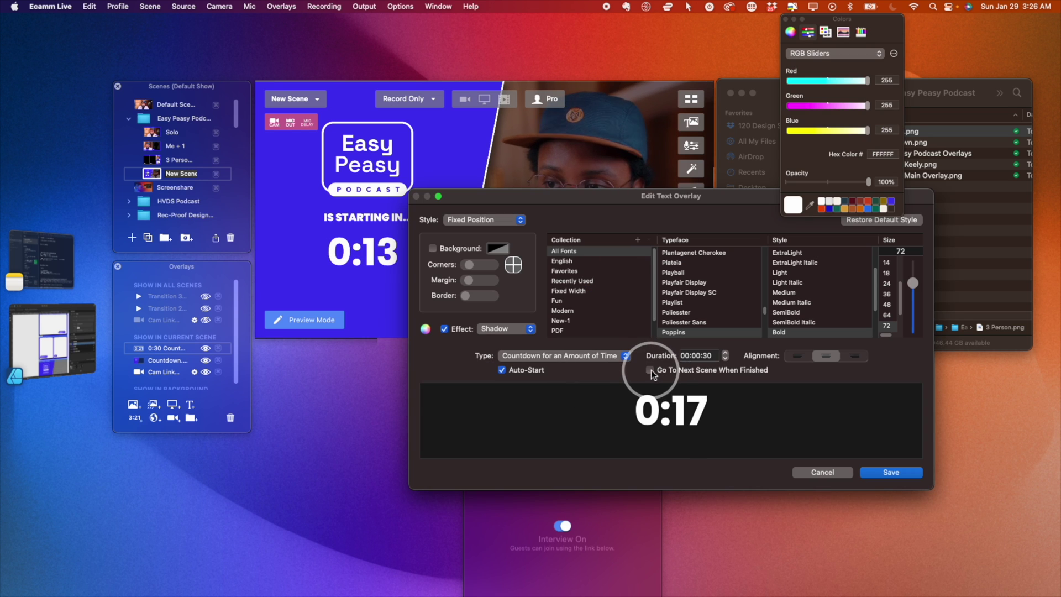
click(886, 473)
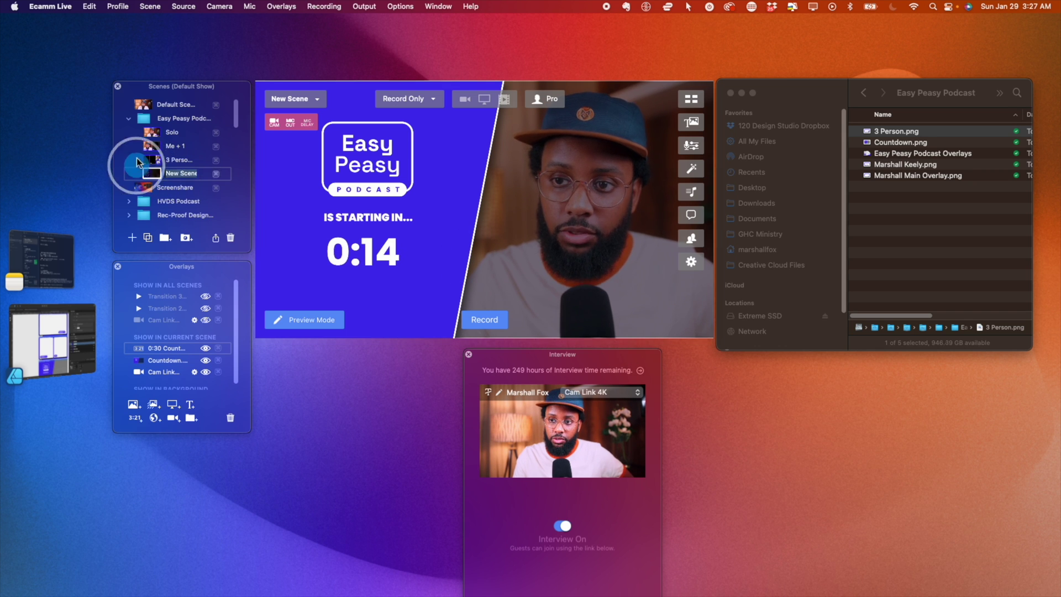
Step: Move the countdown scene to the top of the Easy Peasy Podcast folder, and add a new scene named Intro
drag(138, 166, 143, 132)
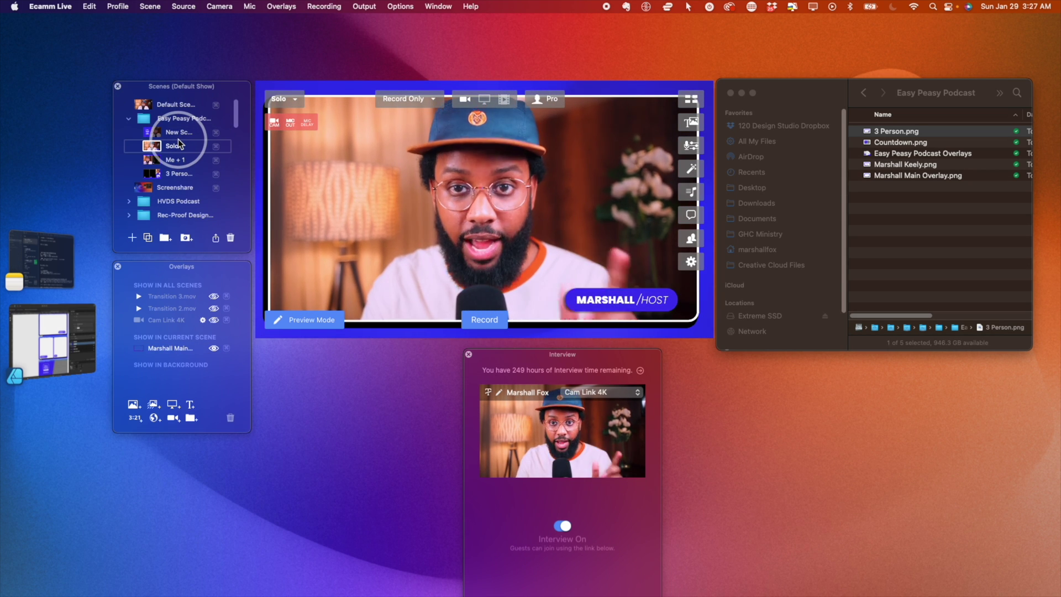
click(134, 238)
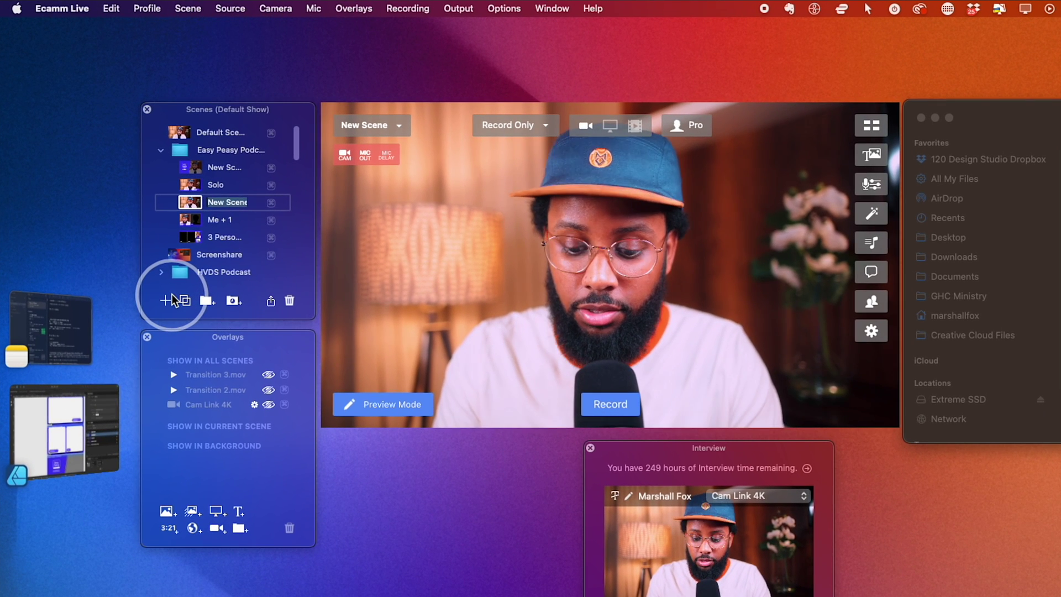
key(BackSpace)
text(Intro)
key(Return)
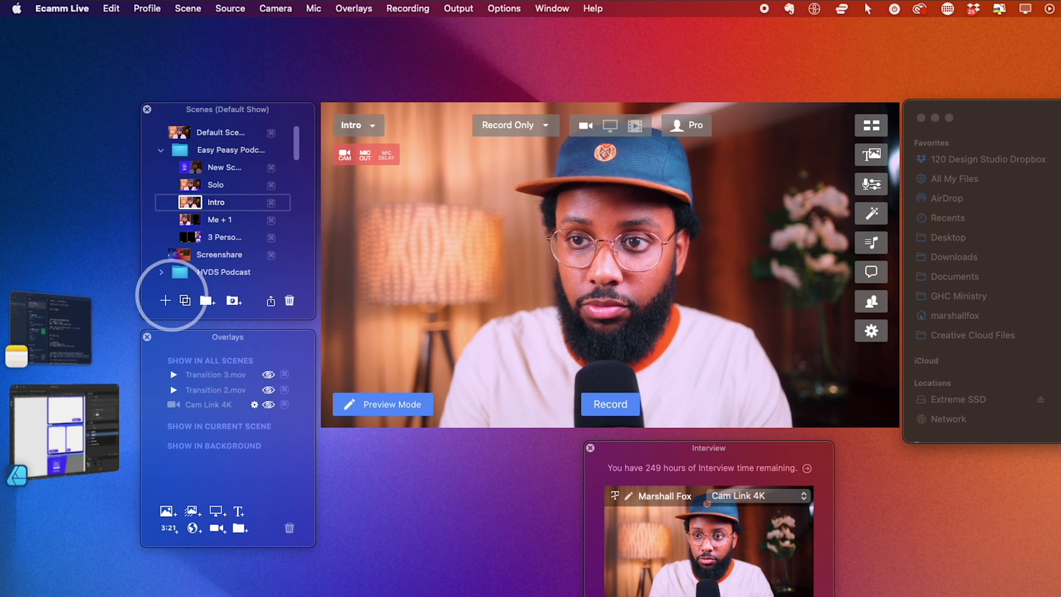
Step: Use the recent Easy Peasy Podcast .mov video file as the Intro scene's source, and remove its camera picture-in-picture
click(230, 8)
mouse_move(243, 77)
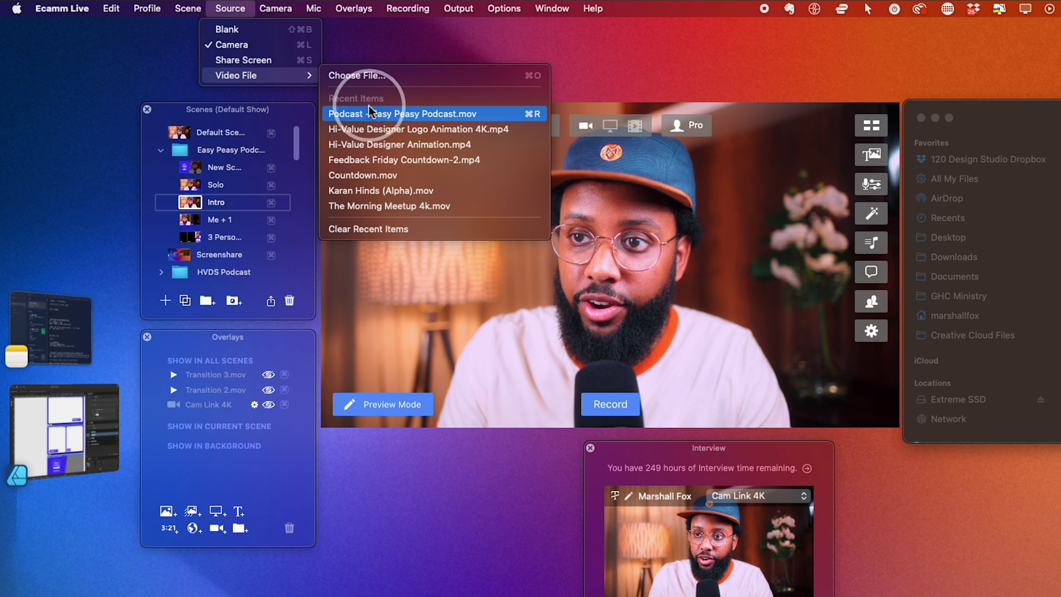
click(427, 114)
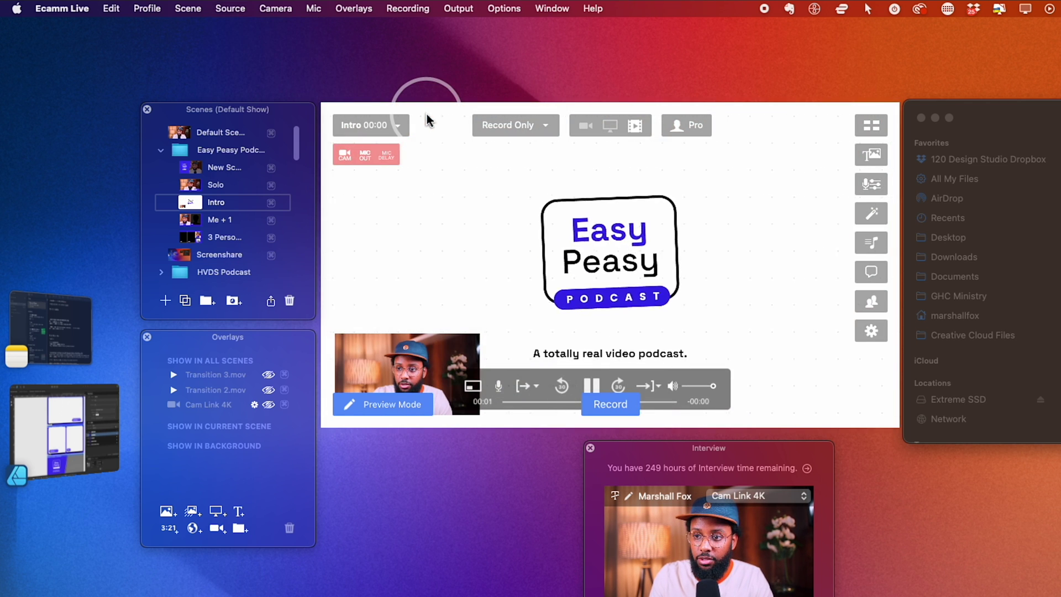
click(344, 346)
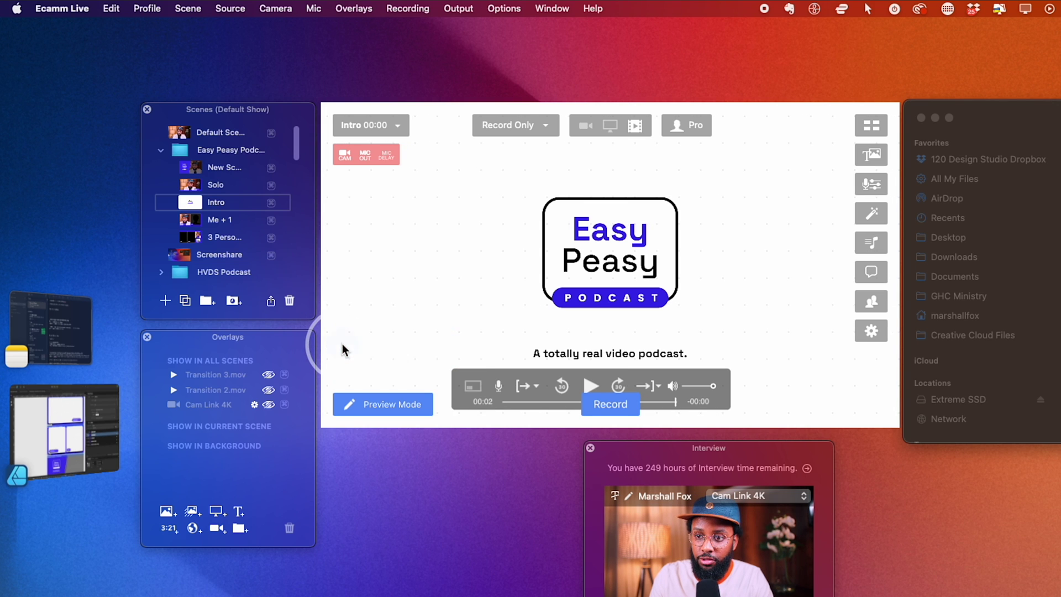
Step: Set the Intro video to go to the next scene when it ends
click(591, 386)
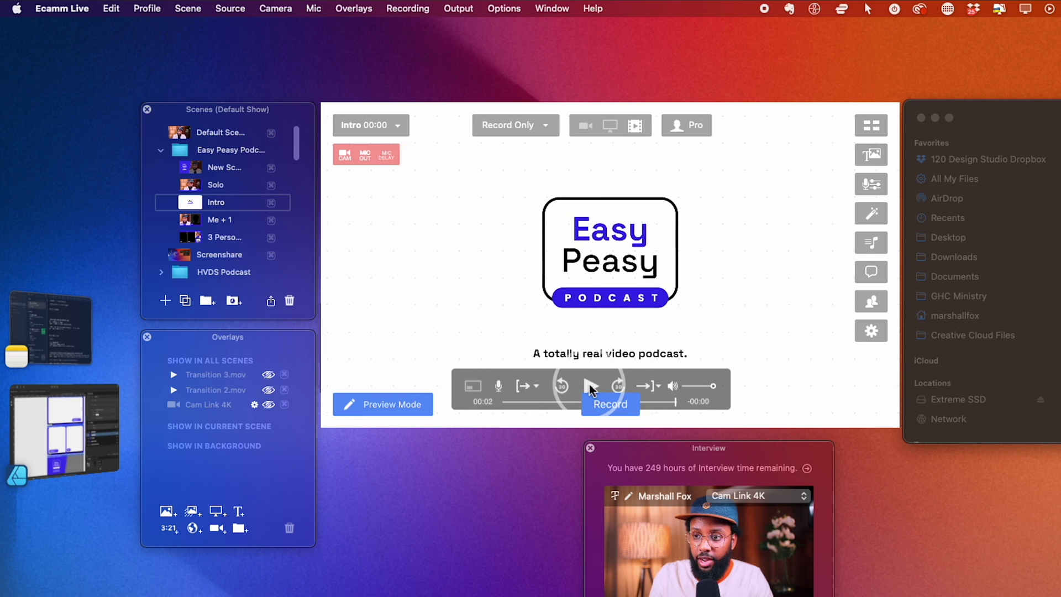
click(649, 387)
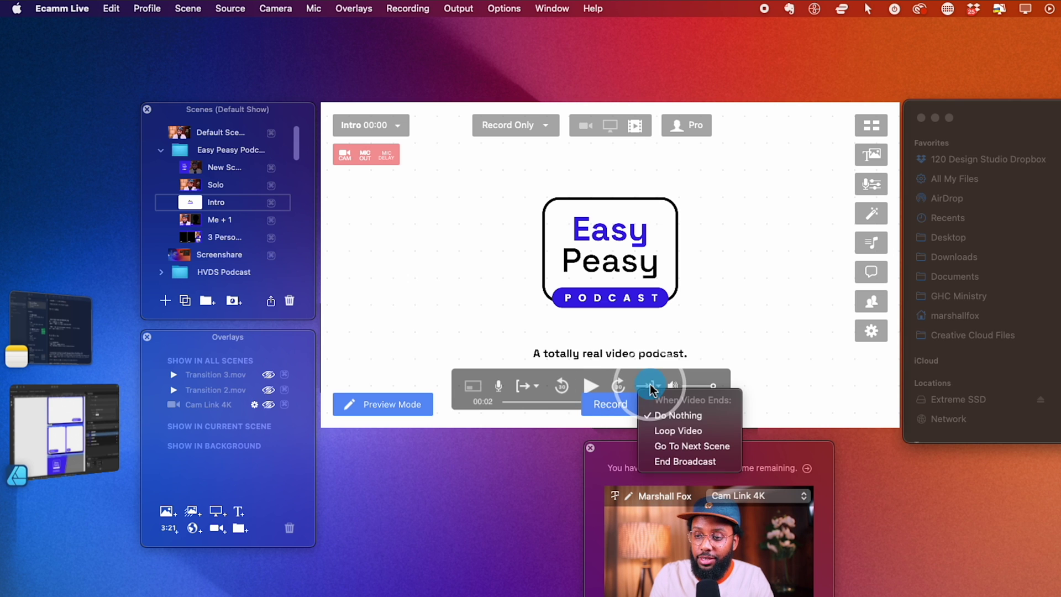
click(666, 436)
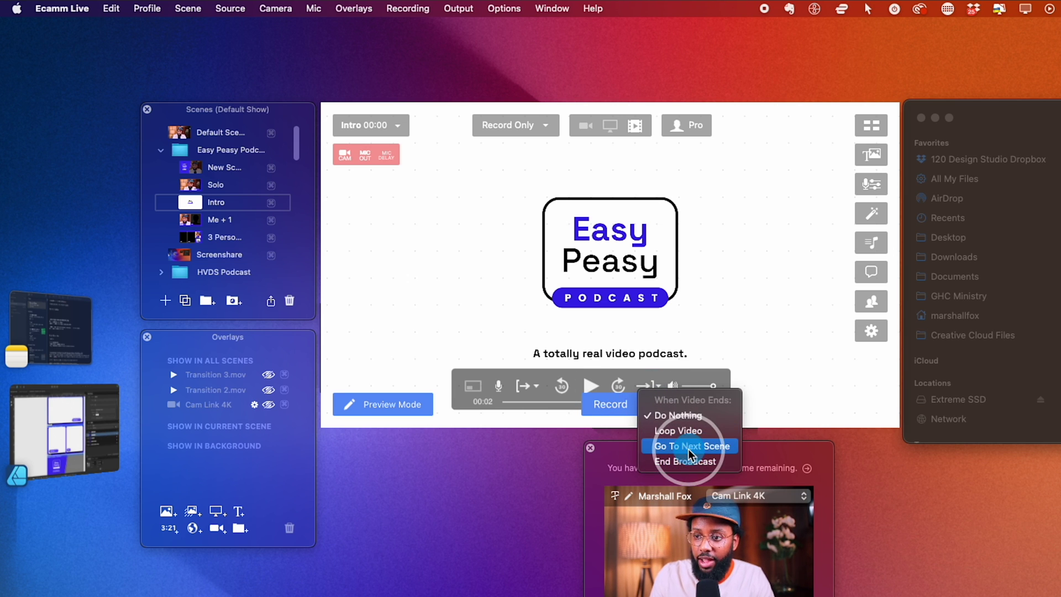
click(688, 450)
Step: Move the Intro scene above Solo, and preview the countdown and Intro scenes
click(226, 209)
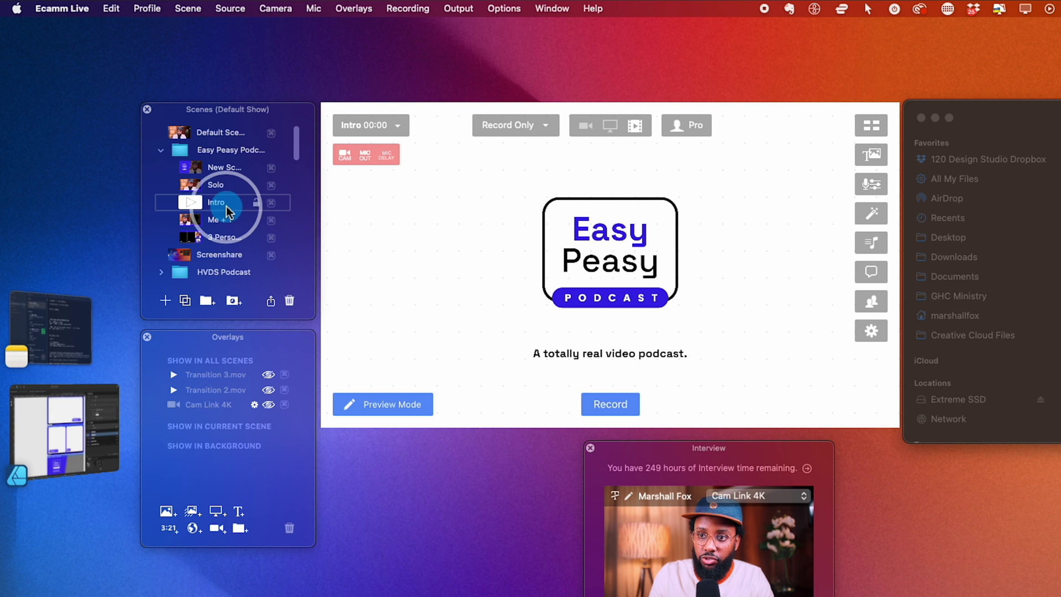
drag(226, 209, 227, 180)
click(182, 166)
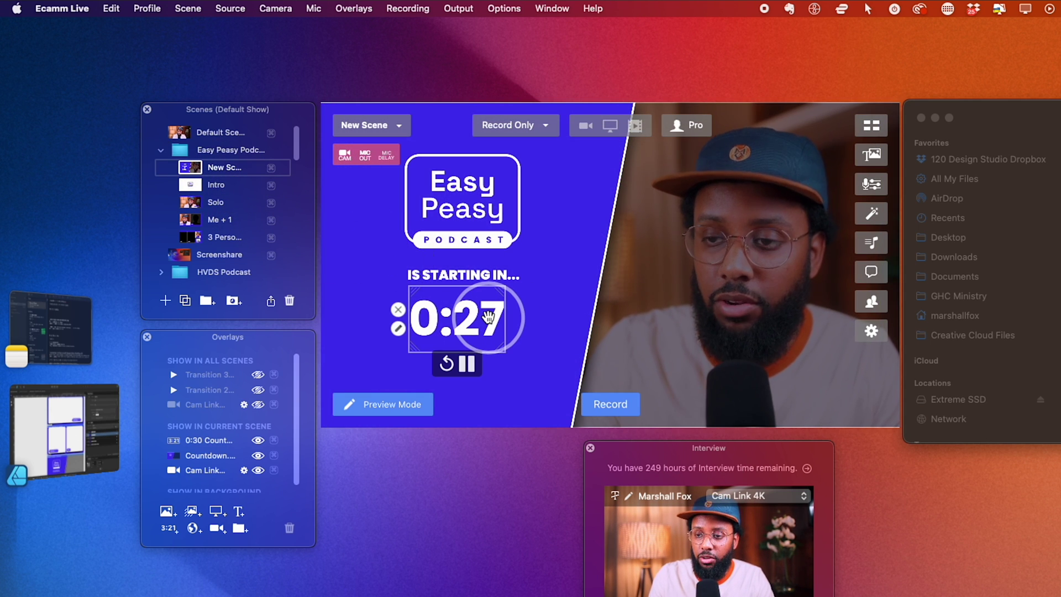
click(194, 184)
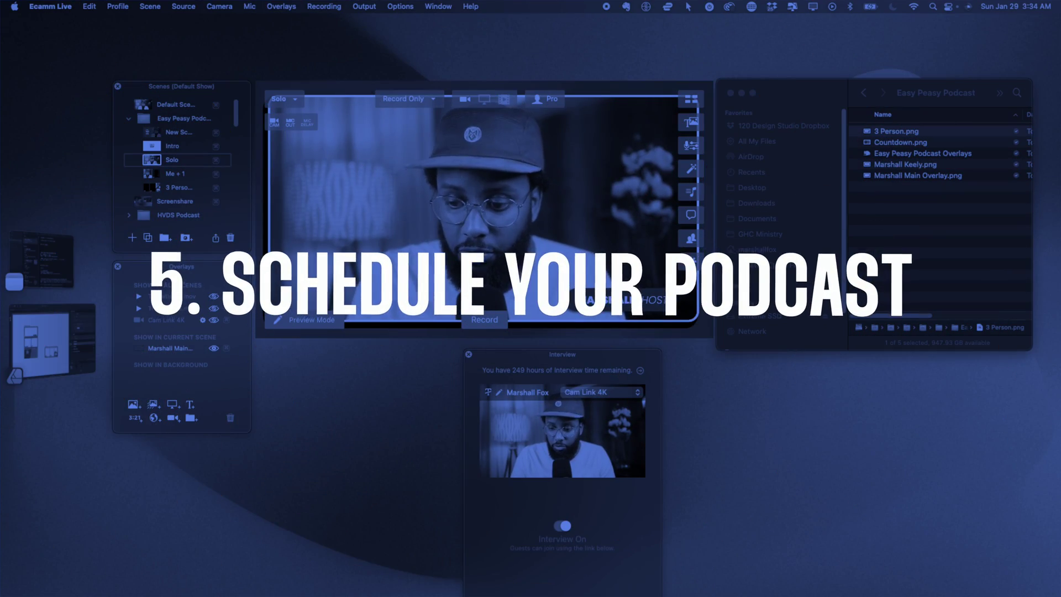
Step: Switch to Affinity Designer and return the Easy Peasy Podcast Overlays document from export mode to design editing
click(341, 404)
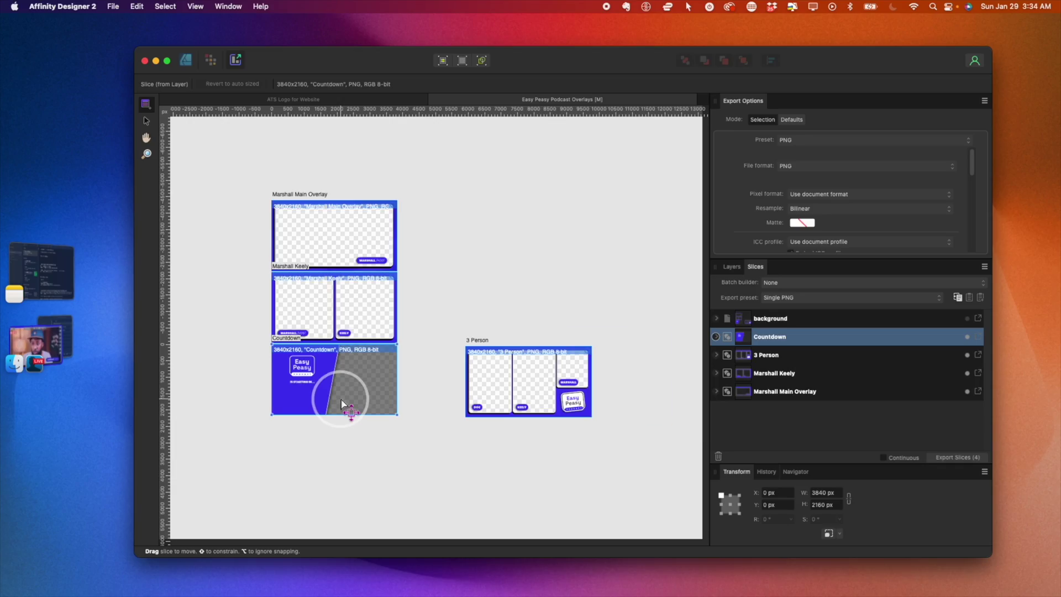
scroll(341, 403, up, 5)
click(163, 99)
click(185, 60)
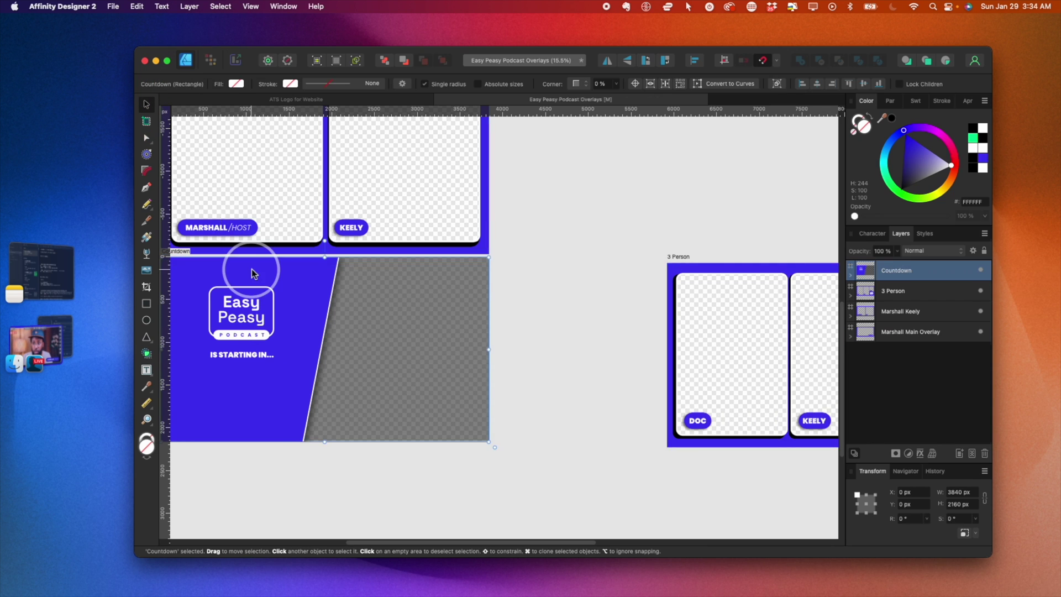
Step: Duplicate the Countdown artboard below the original and set the copy's width to 1920 px
scroll(304, 356, down, 3)
key(super+j)
click(951, 492)
text(1920)
key(Return)
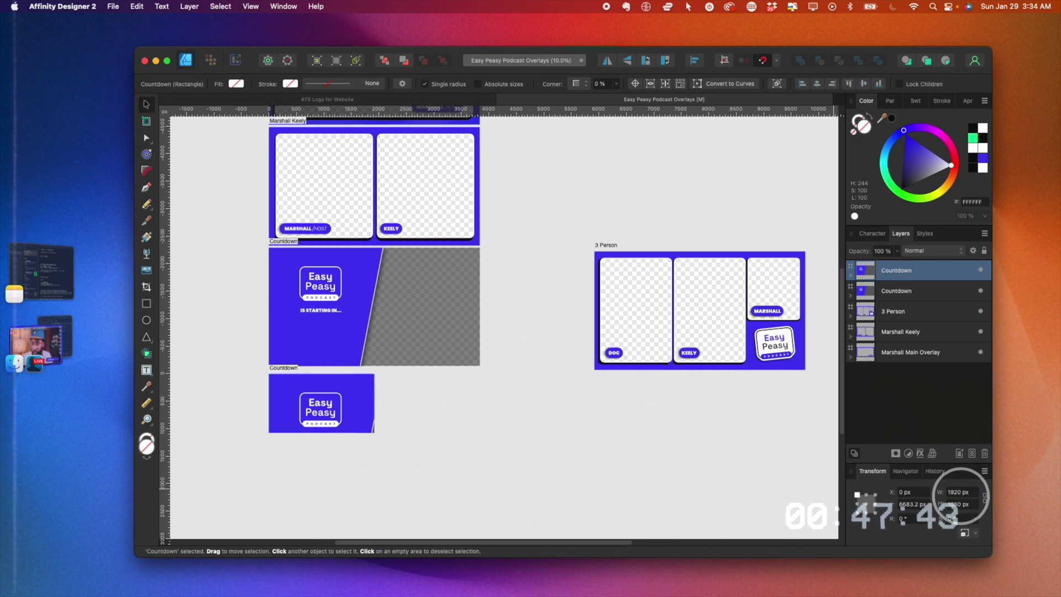
Step: Enlarge the blue background shape so that it covers the whole duplicated Countdown artboard behind the tilted logo
scroll(741, 387, up, 5)
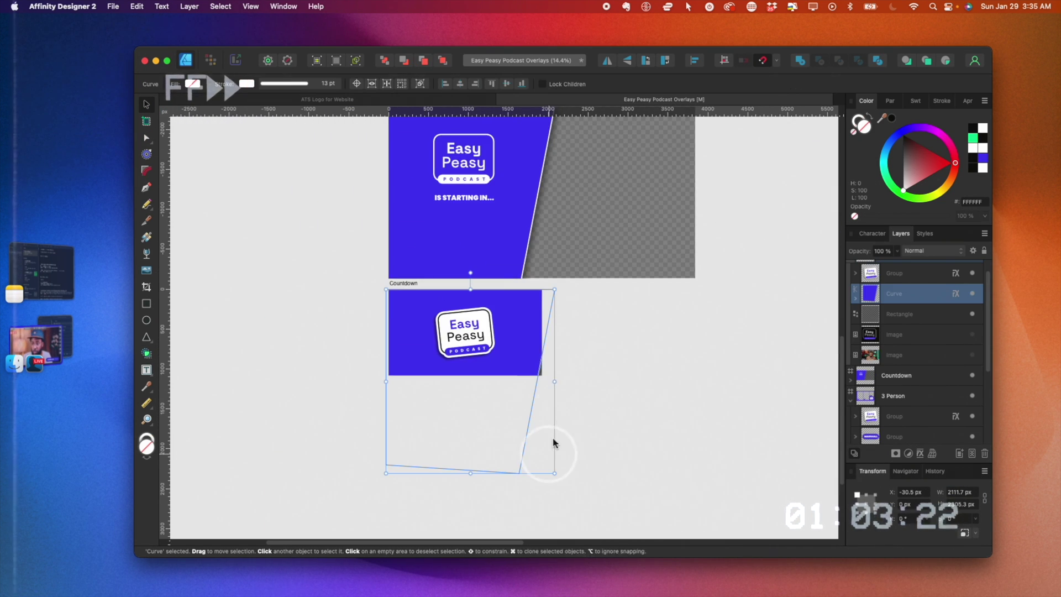
drag(526, 318, 555, 290)
scroll(556, 290, up, 3)
scroll(520, 342, up, 2)
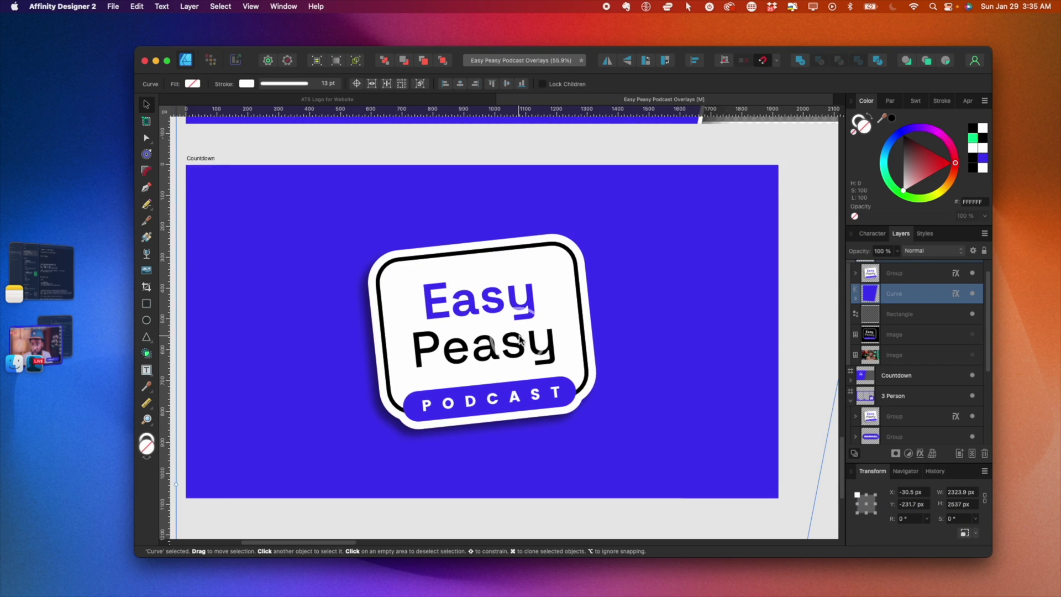
click(125, 6)
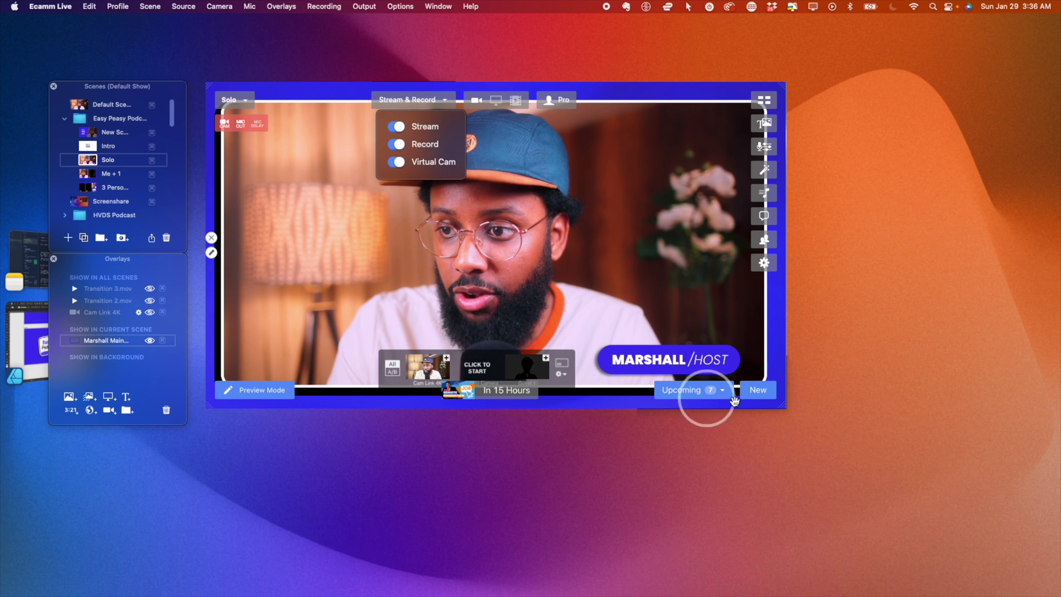
Step: Create a new broadcast scheduled for 1/29/2023 at 2:00 PM with the host's personal YouTube channel as destination
click(752, 390)
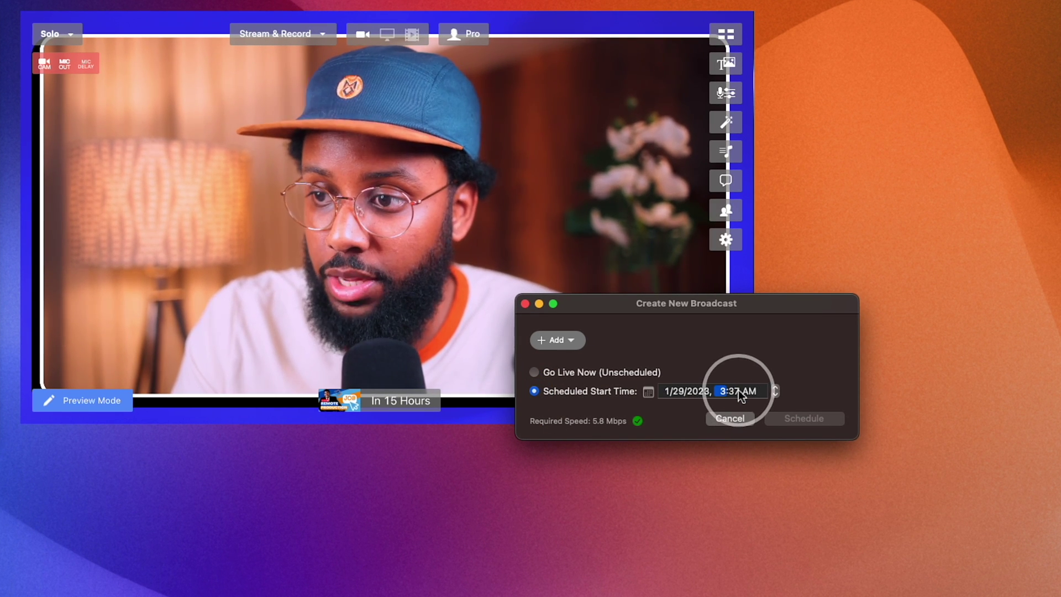
text(200p)
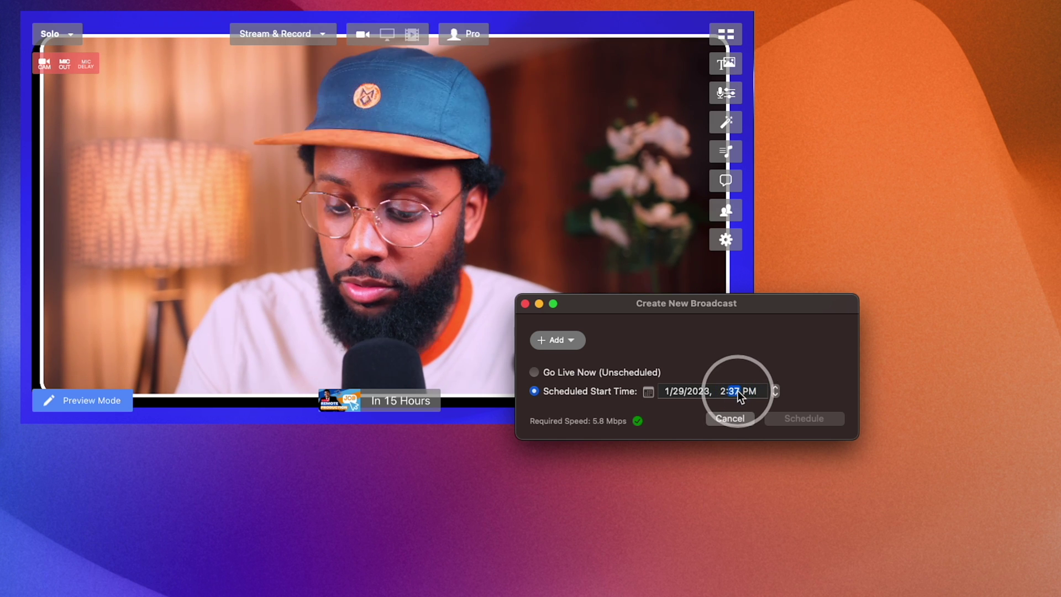
click(553, 340)
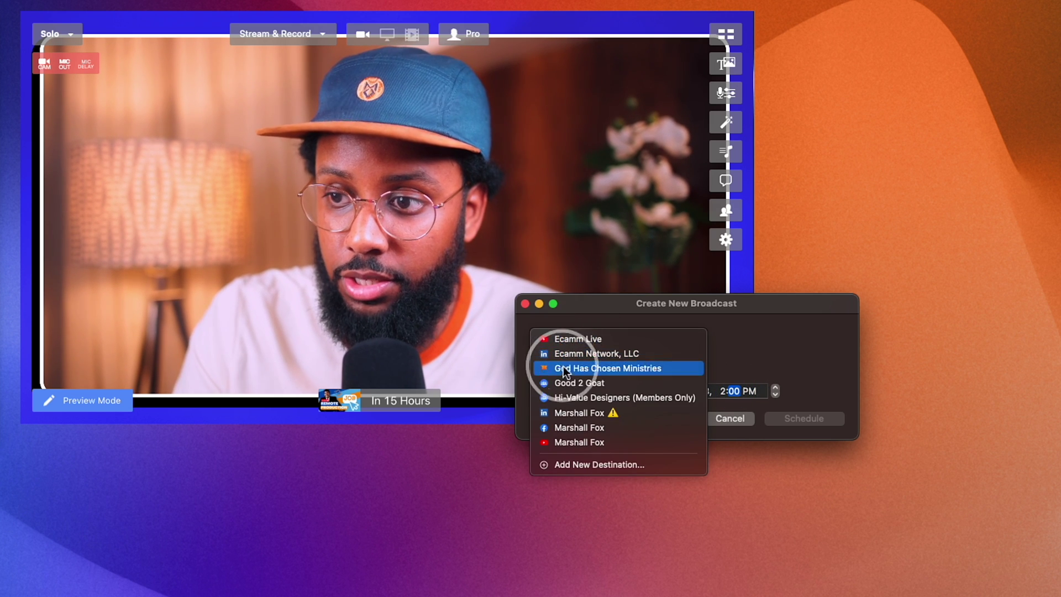
click(561, 442)
Step: Title the broadcast "Easy Peasy Podcast Episode 1" and describe it as "Join us for the first Episode of the Easy Peasy Podcast"
click(602, 365)
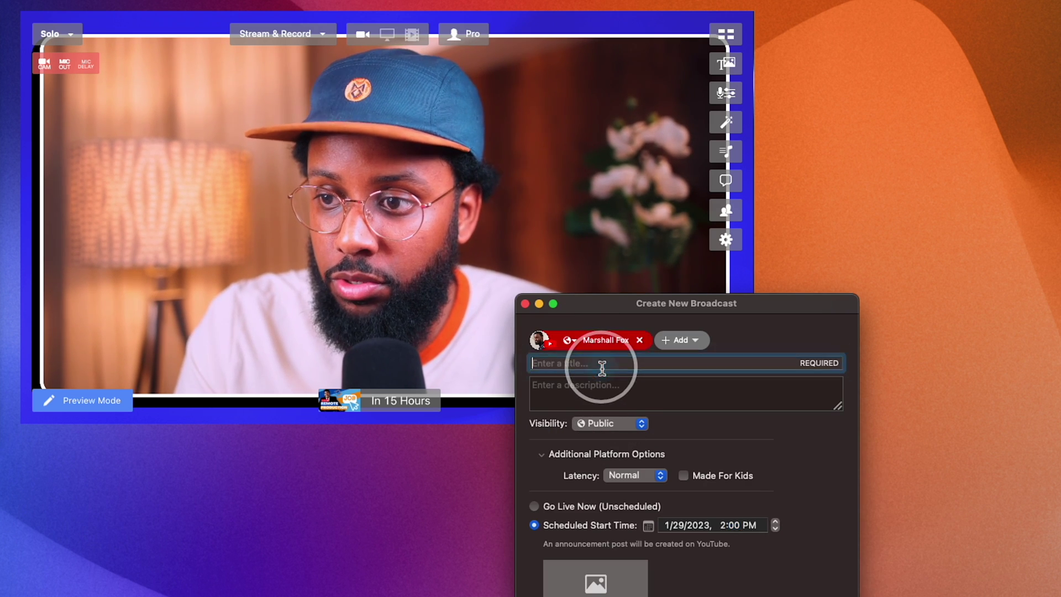
text(Easy Peasy P)
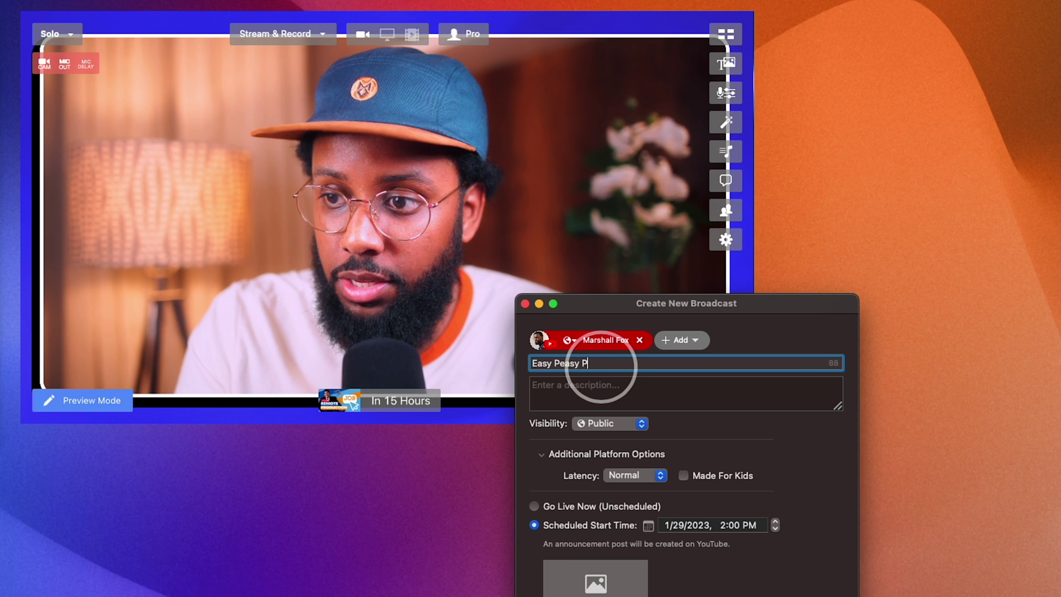
text(odcast Ep)
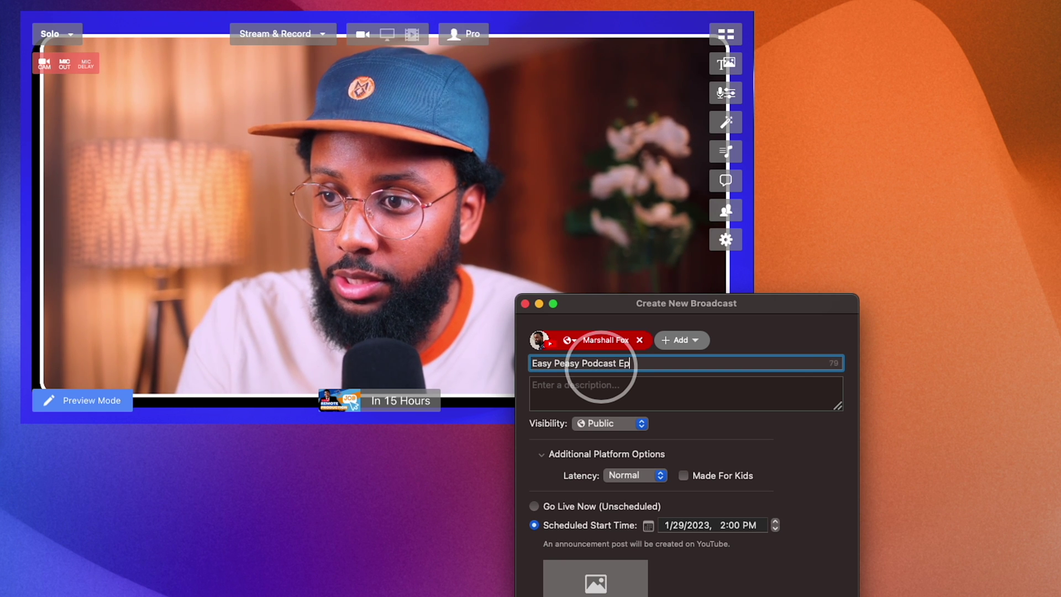
text(icsde 1)
click(575, 385)
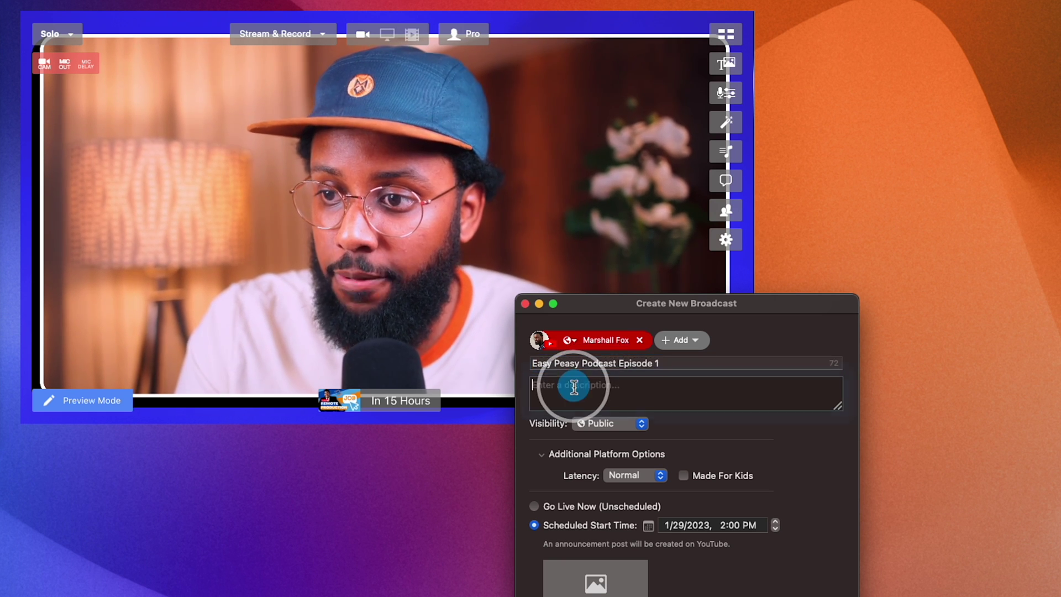
text(Join us fo)
text(r the first Episod)
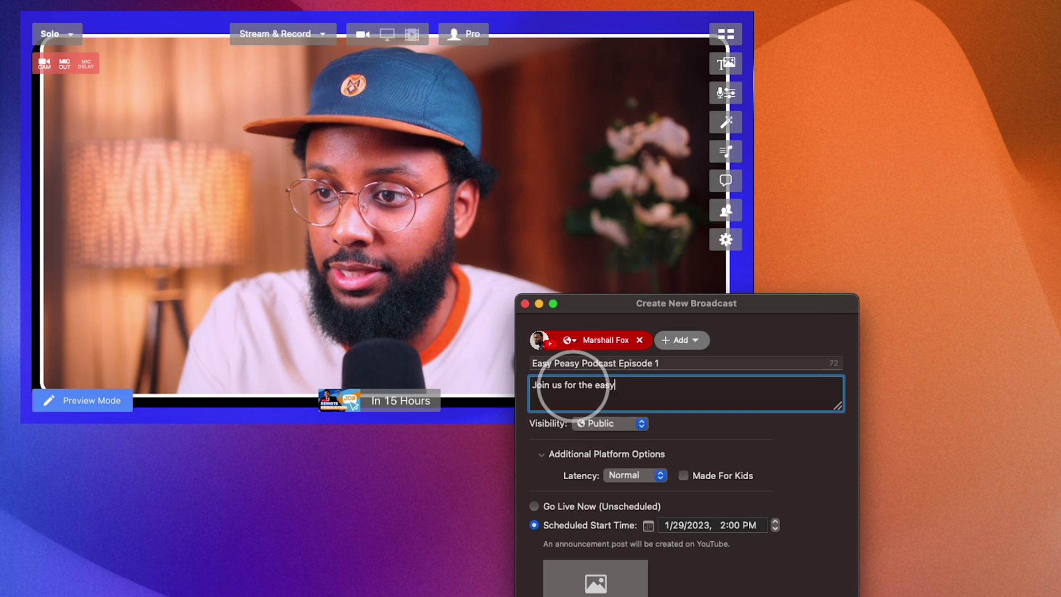
text(e of the Easy Peasy Podcast)
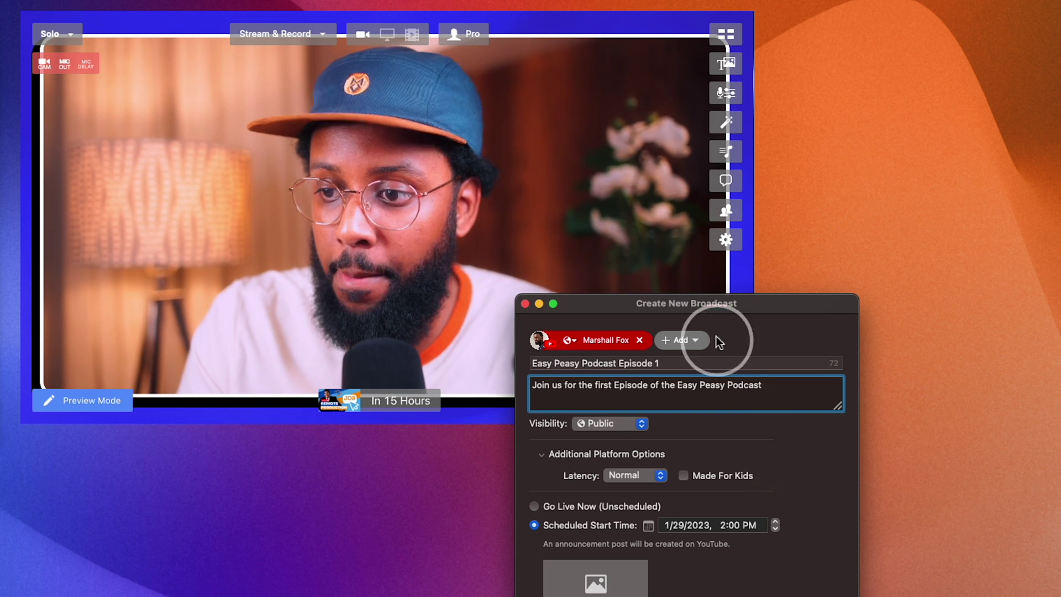
Step: Add the blue Easy Peasy Podcast thumbnail image to the broadcast and schedule it
click(618, 510)
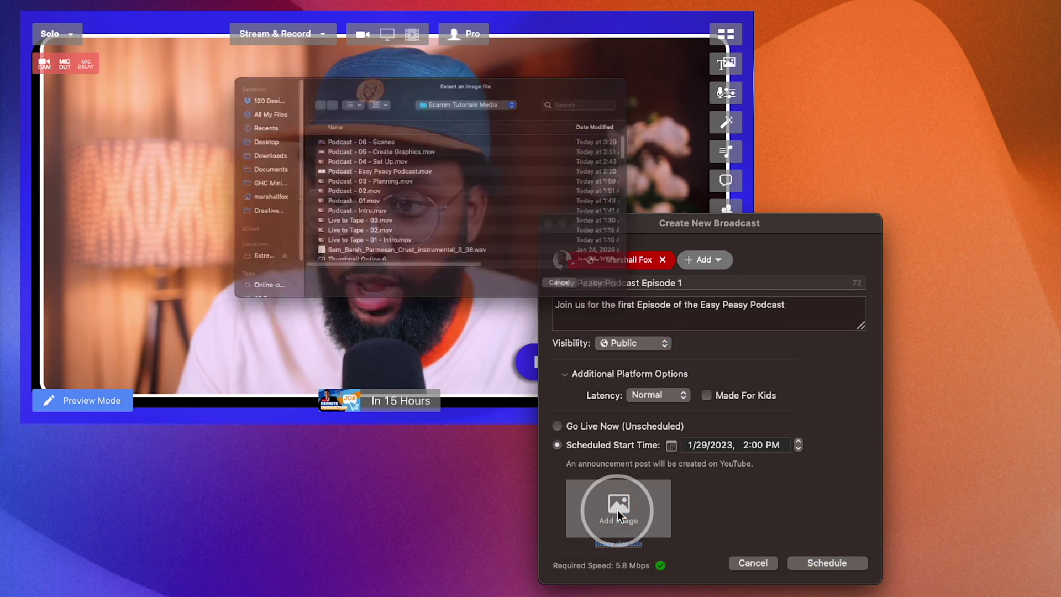
click(464, 71)
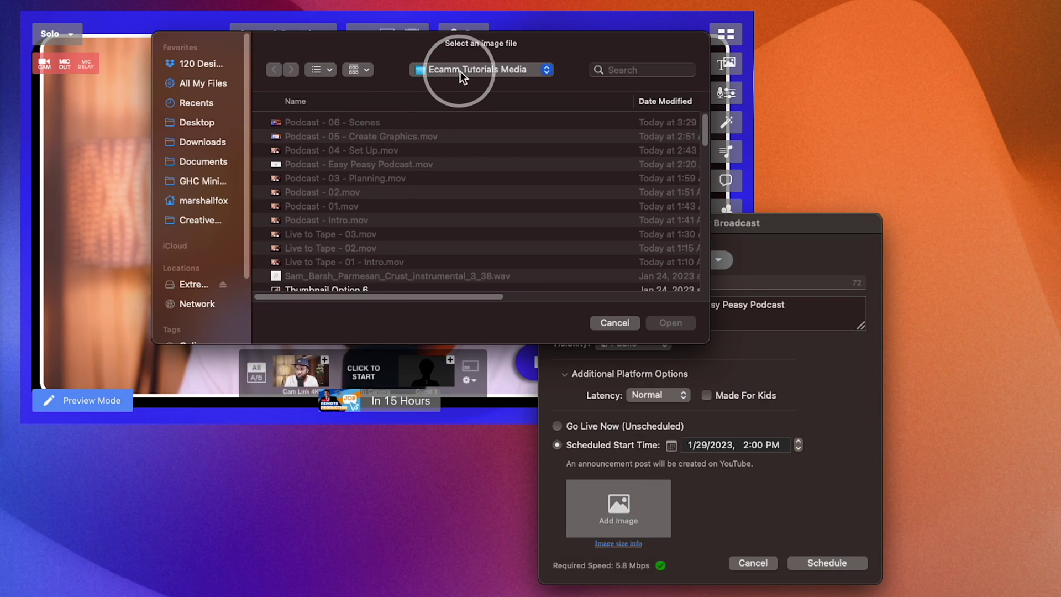
click(474, 147)
click(340, 123)
click(667, 323)
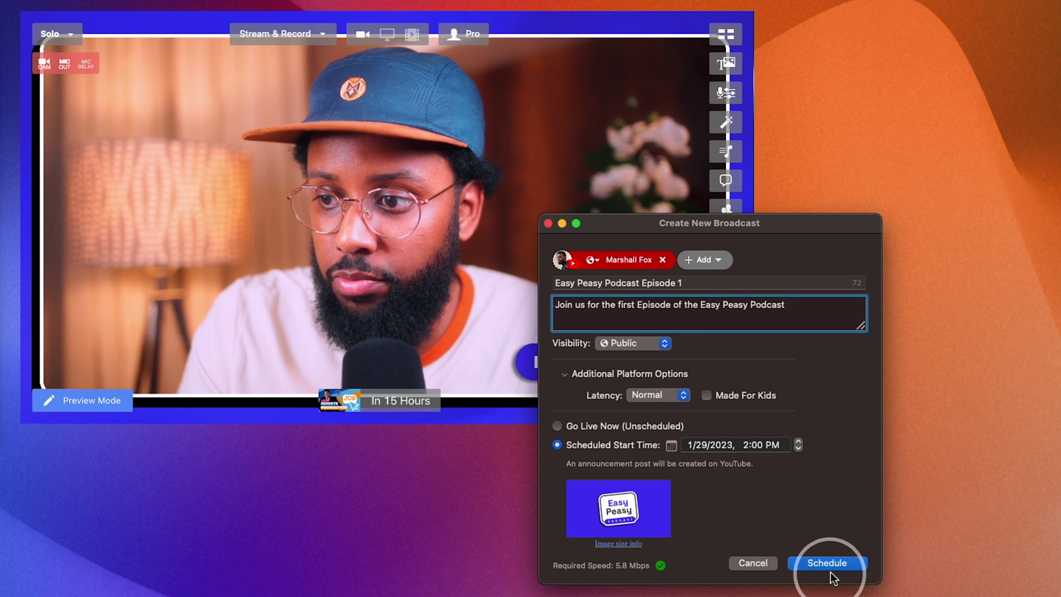
click(829, 564)
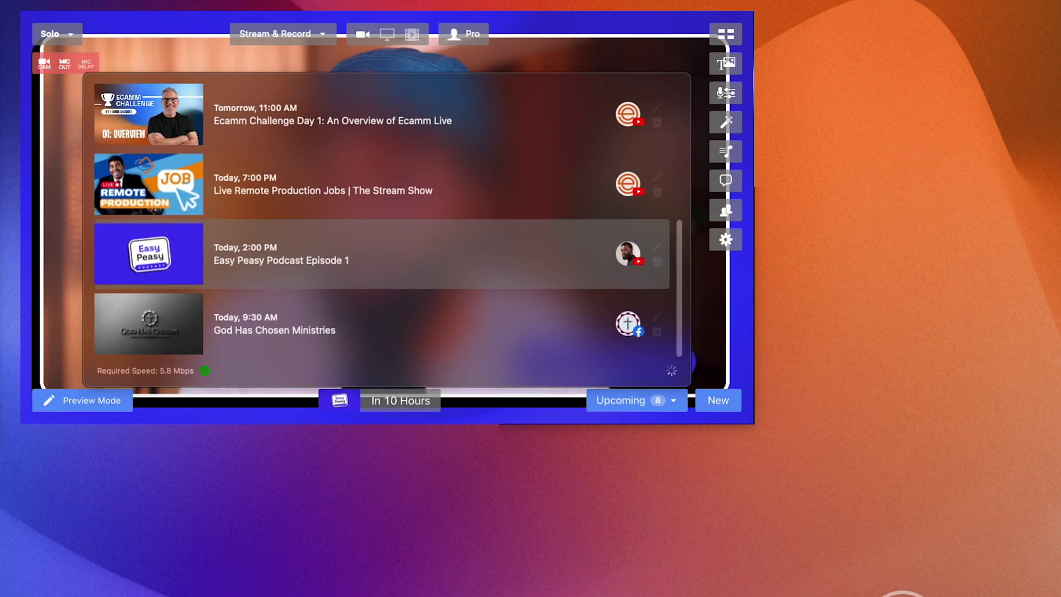
Step: Review the upcoming broadcasts and open the YouTube watch page of Easy Peasy Podcast Episode 1
scroll(367, 234, up, 3)
scroll(367, 237, down, 2)
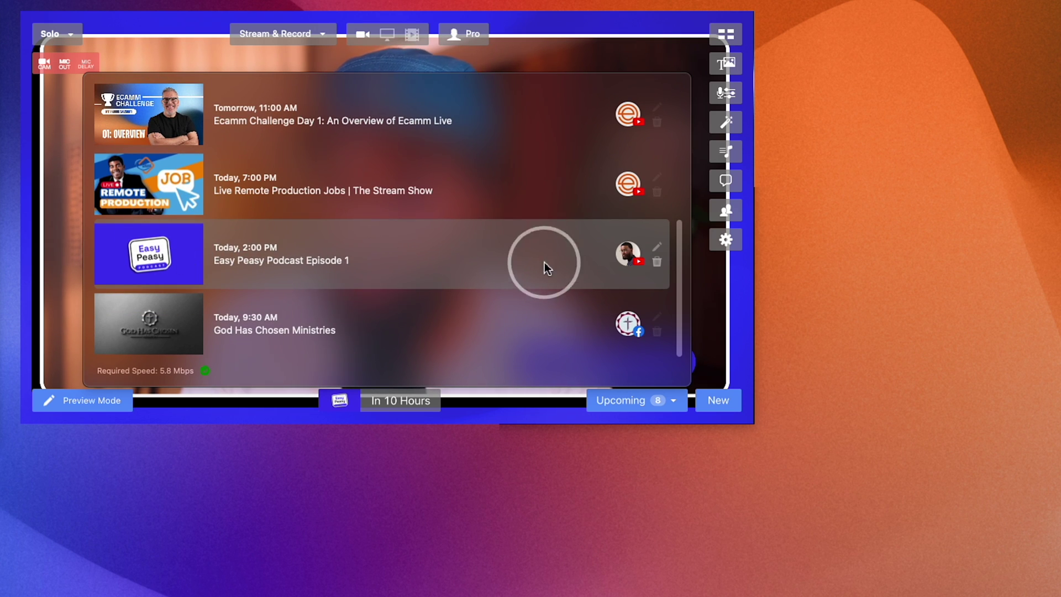
click(629, 255)
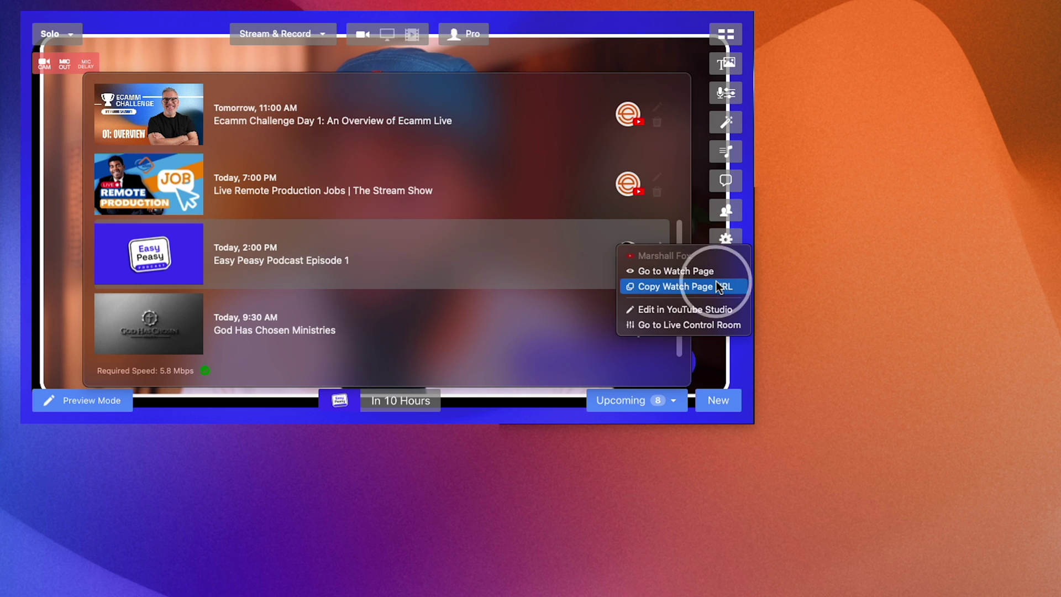
click(682, 271)
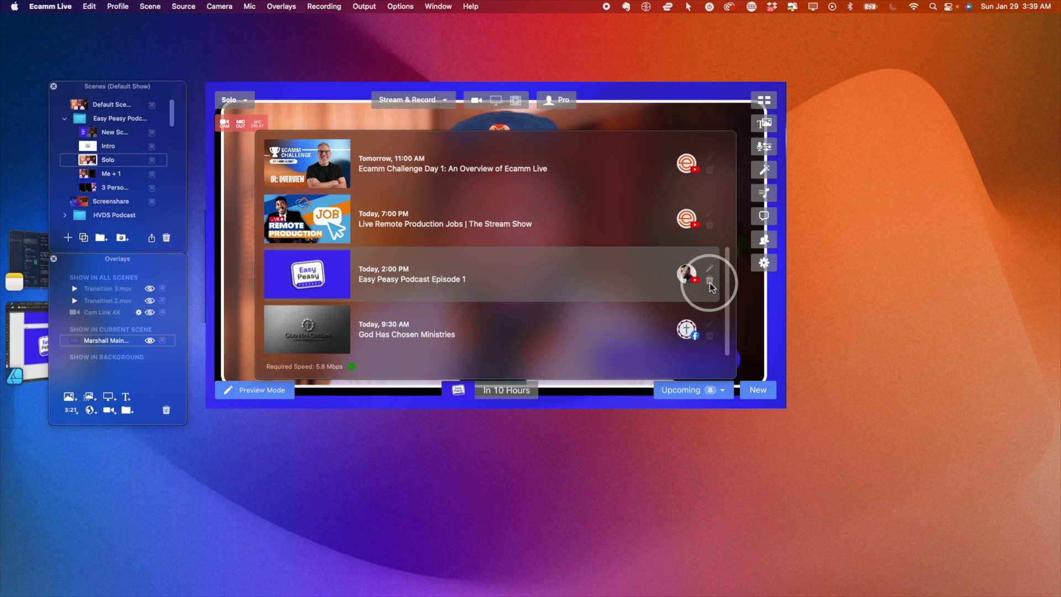
Step: Delete the scheduled Easy Peasy Podcast Episode 1 broadcast and close the list of upcoming broadcasts
click(711, 281)
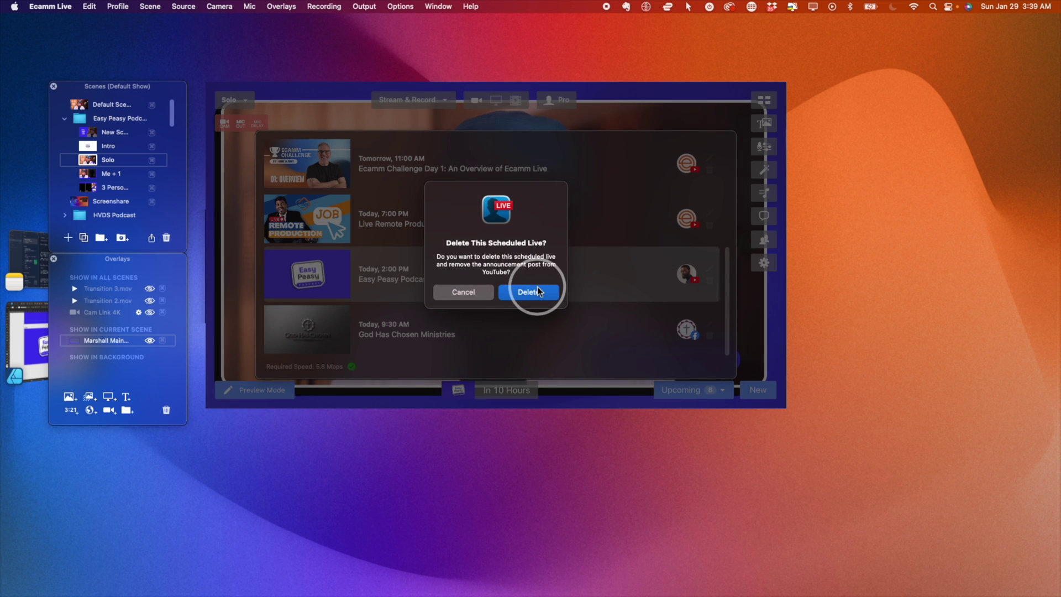
click(537, 289)
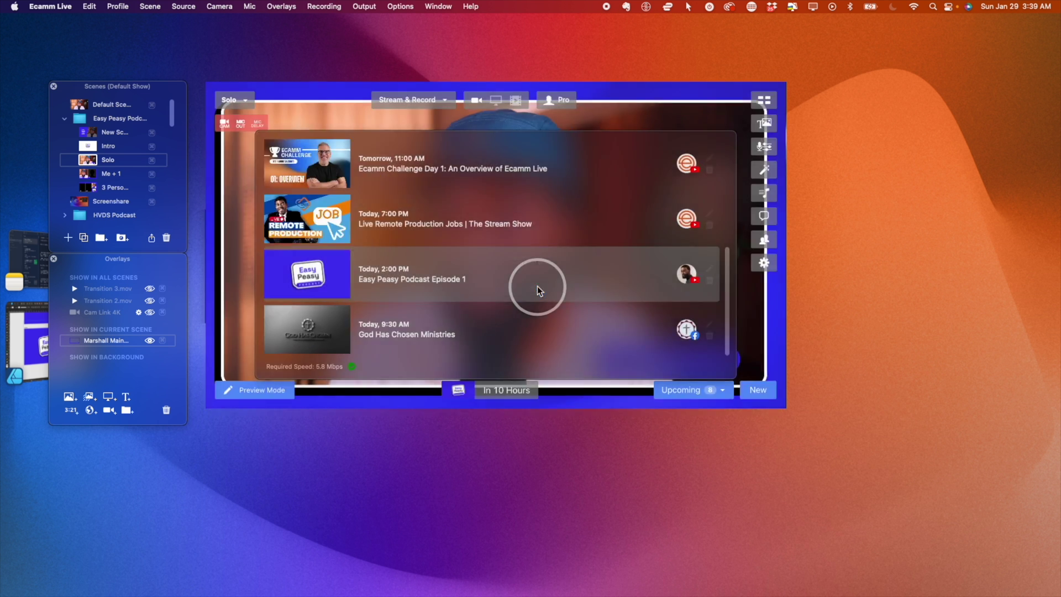
click(241, 178)
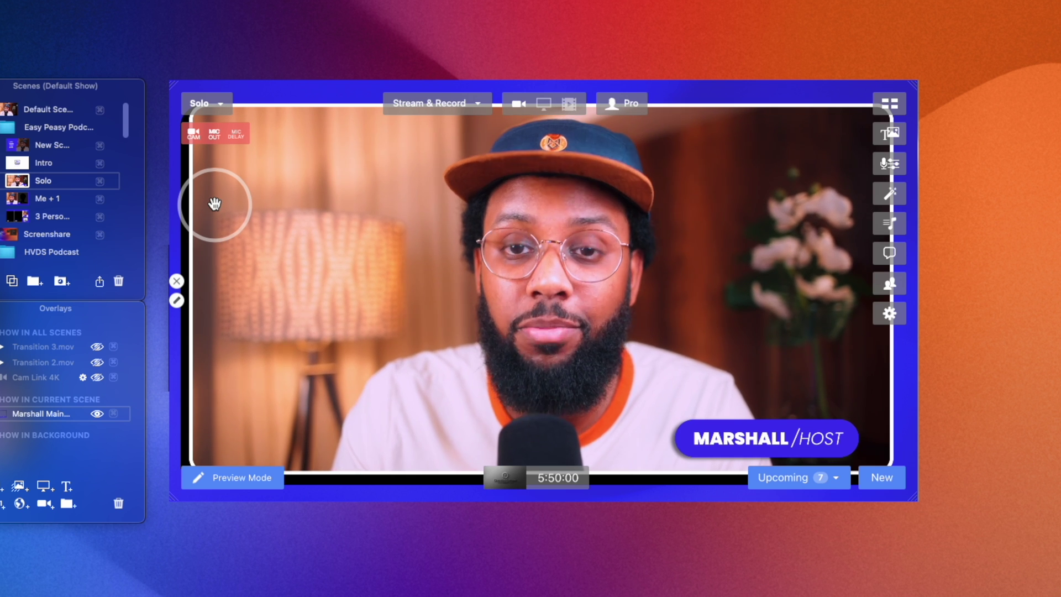
Step: Show the Interview window for bringing guests onto the podcast
click(438, 6)
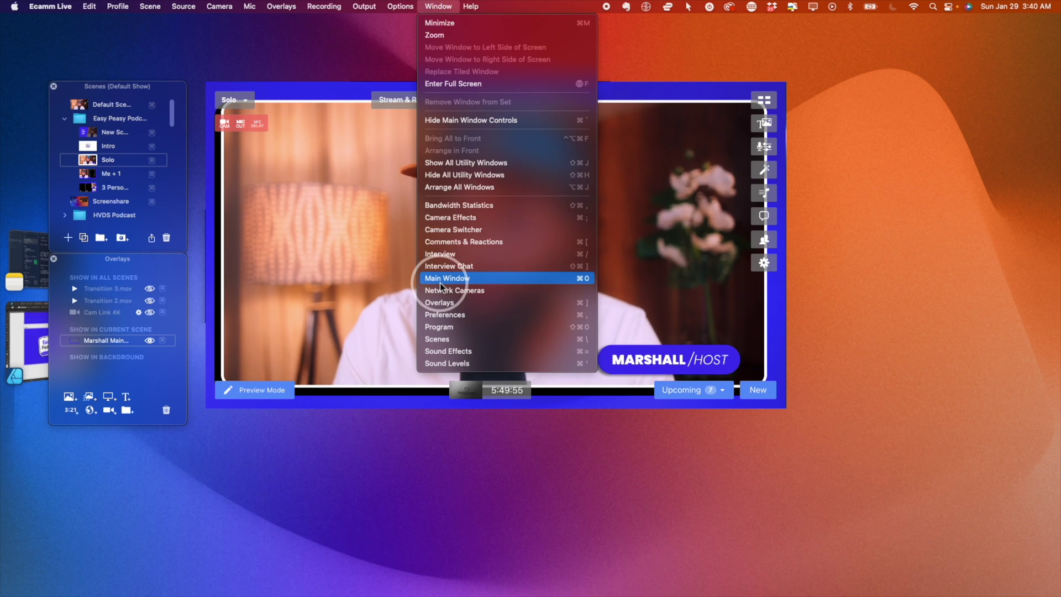
click(441, 256)
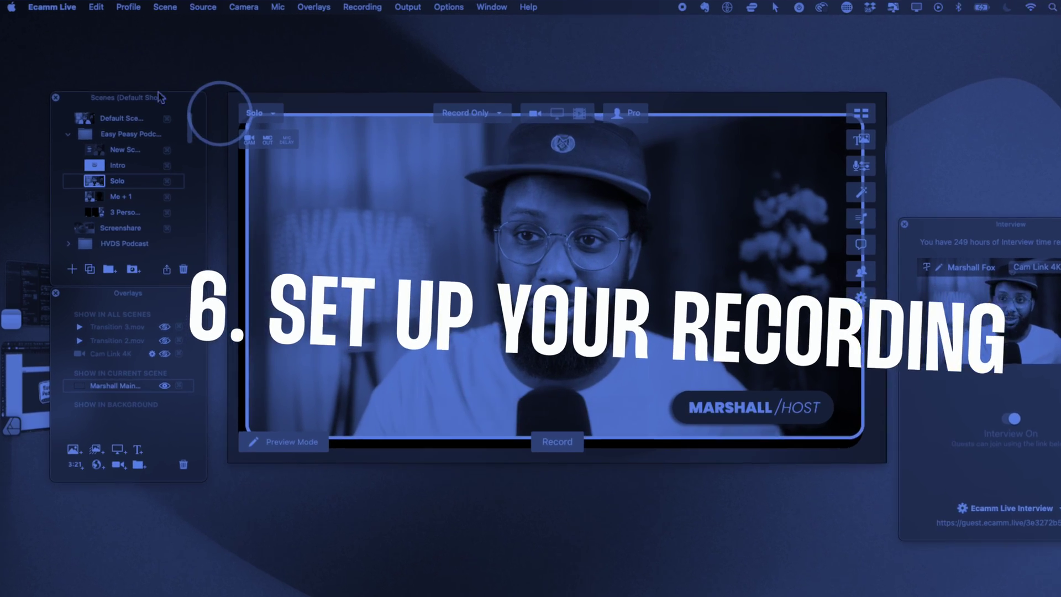
Step: Open the Stream preferences and examine the available stream sizes without changing the selection
click(51, 6)
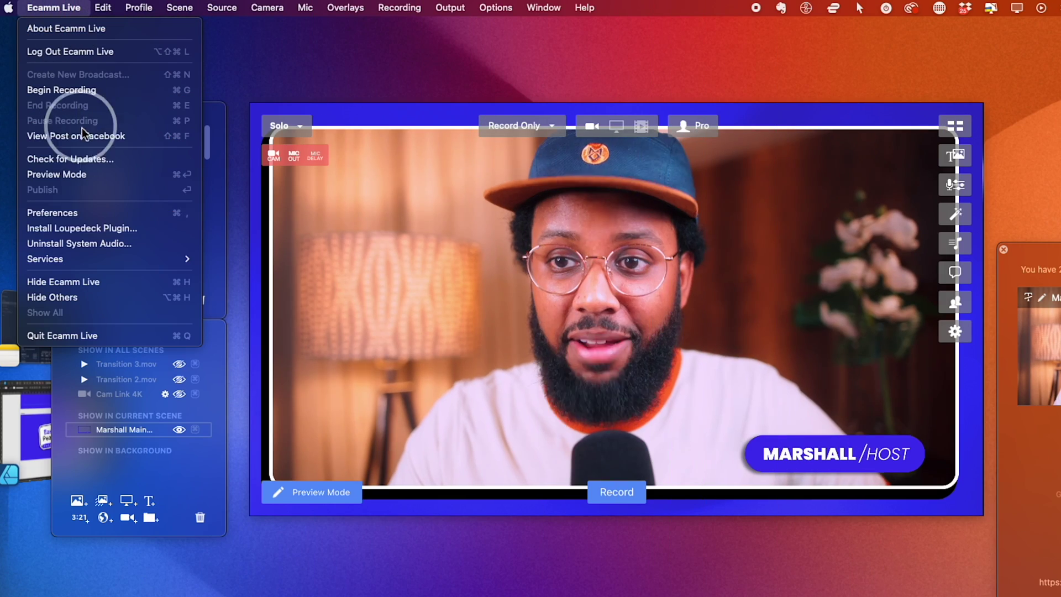
click(82, 214)
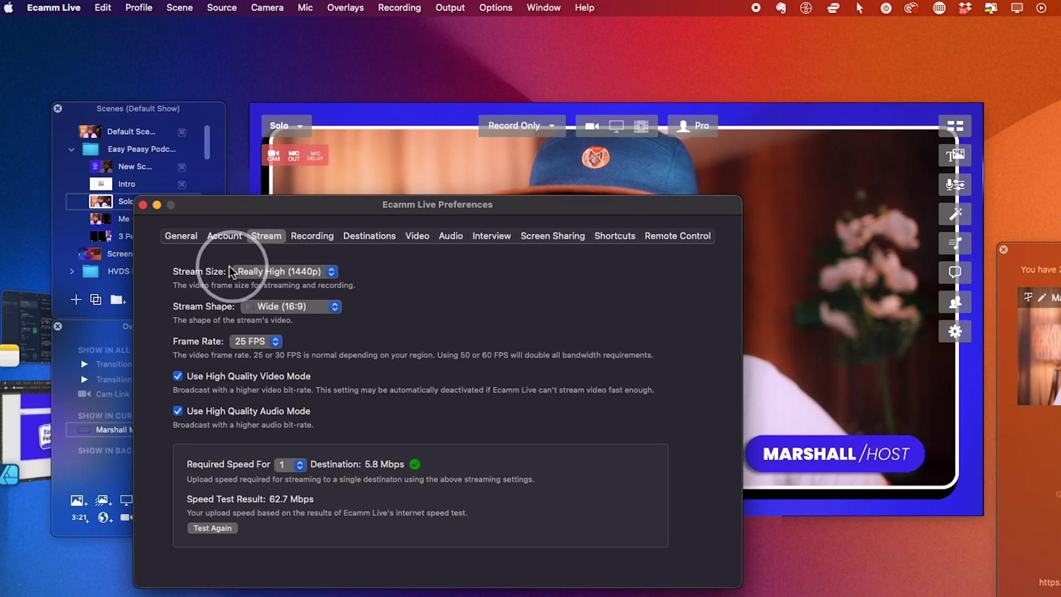
click(278, 272)
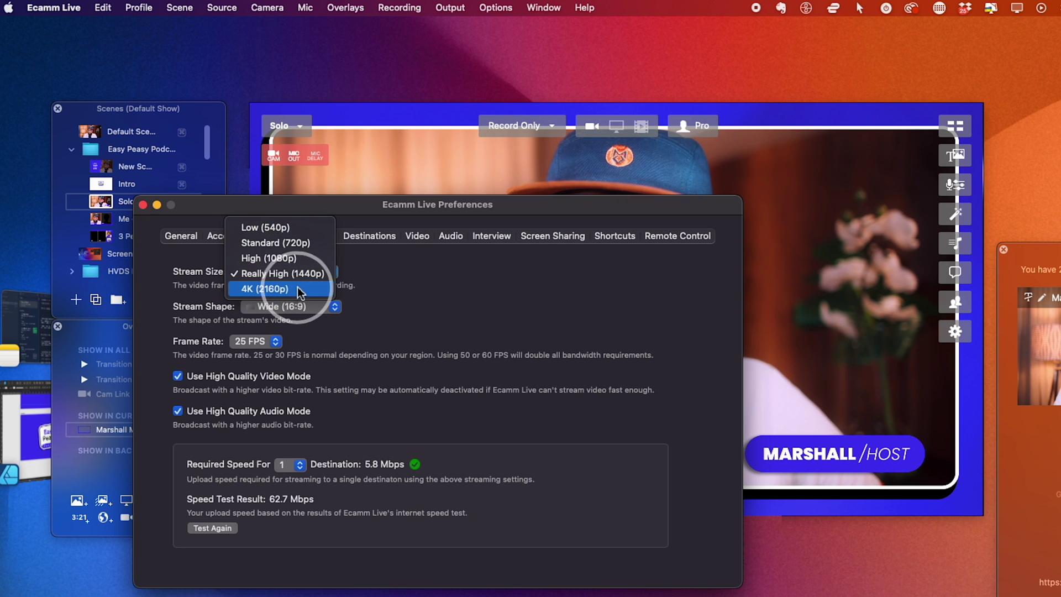
click(348, 296)
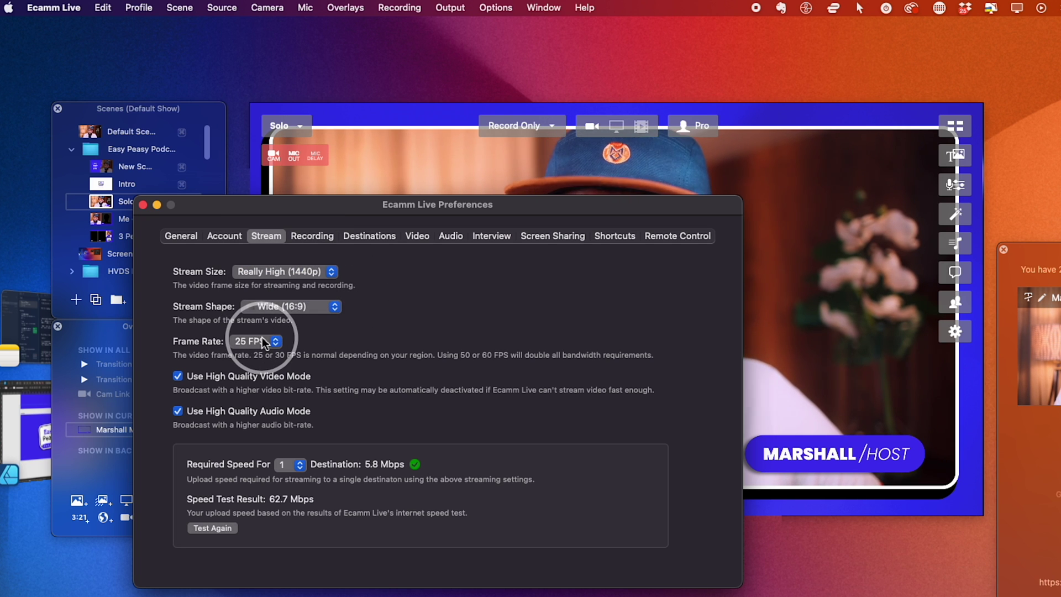
Step: In the Recording preferences, turn on Apply Camera Effects To Recorded Video Sources and Record Isolated Audio Tracks
click(313, 236)
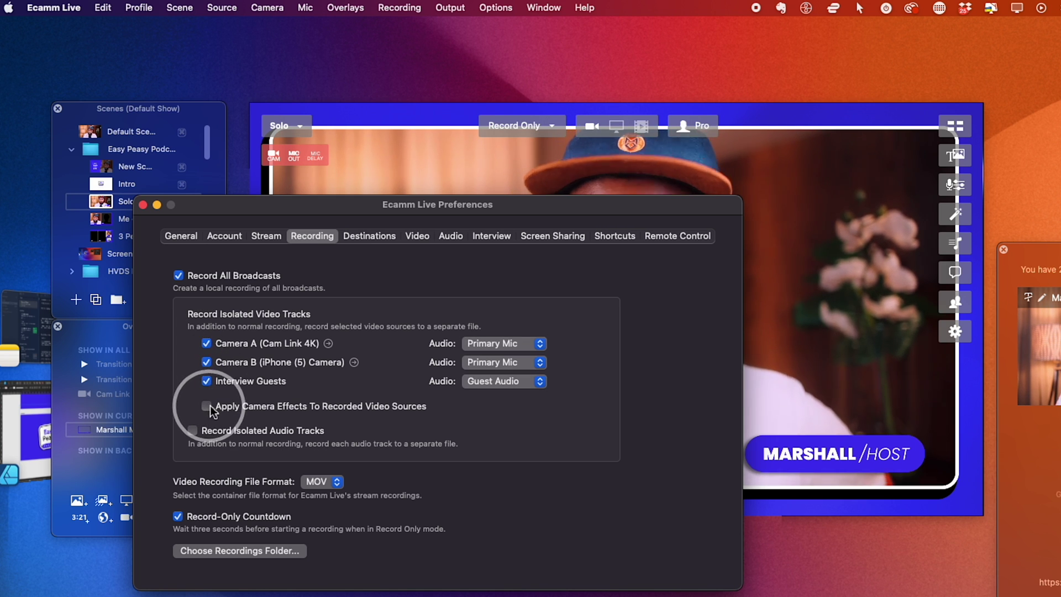
click(212, 410)
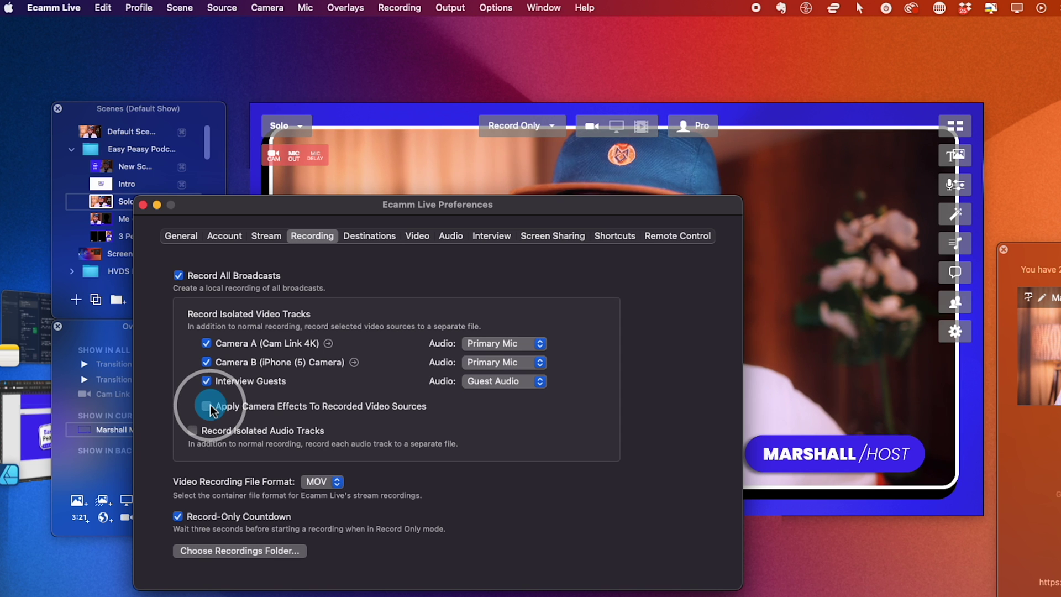
click(193, 431)
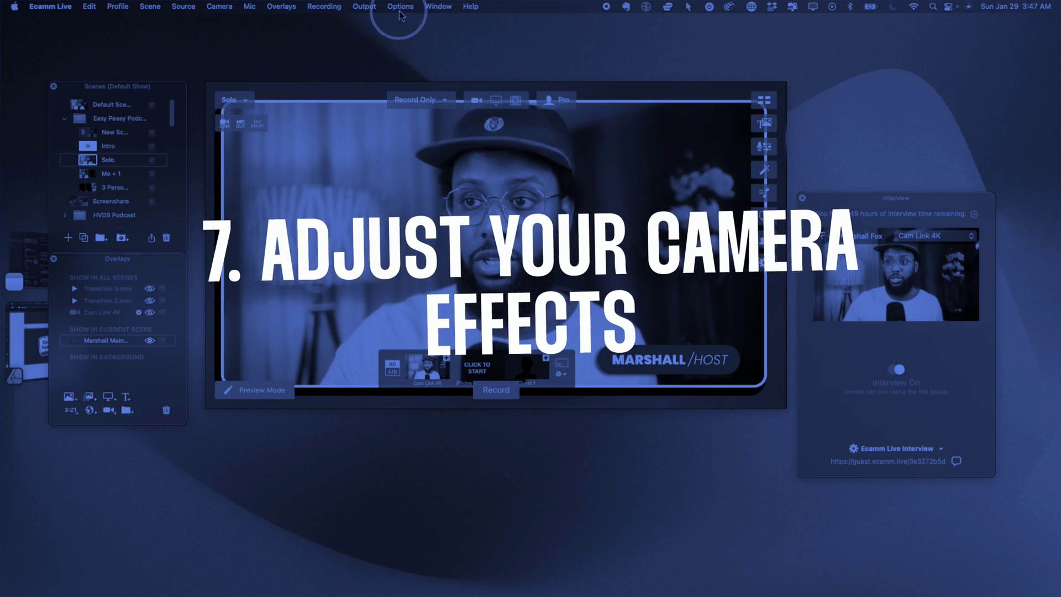
Step: Show the Camera Effects for Camera A and reset its picture settings to their defaults
click(438, 7)
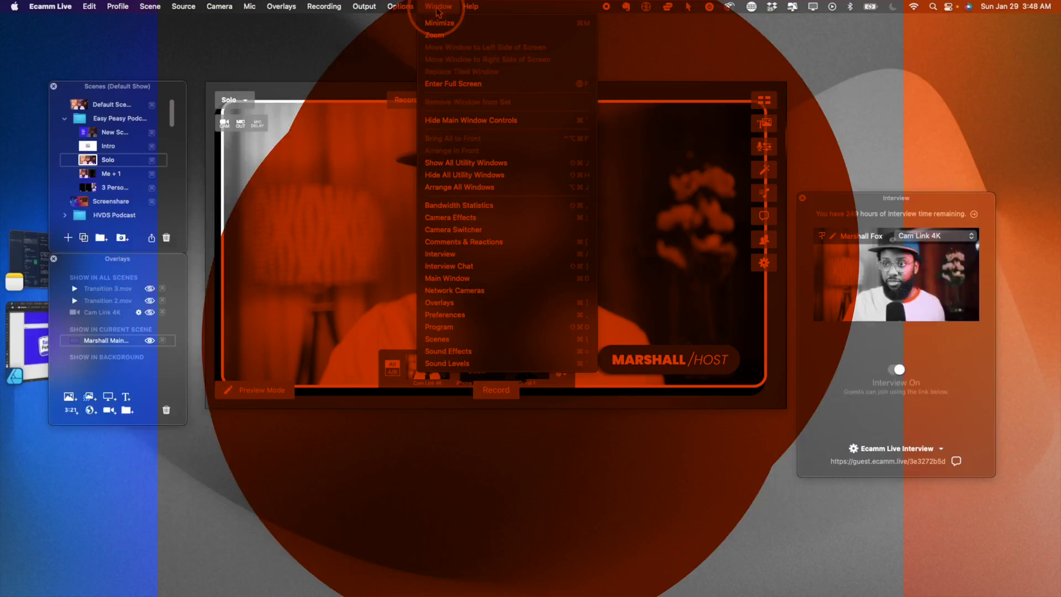
click(442, 217)
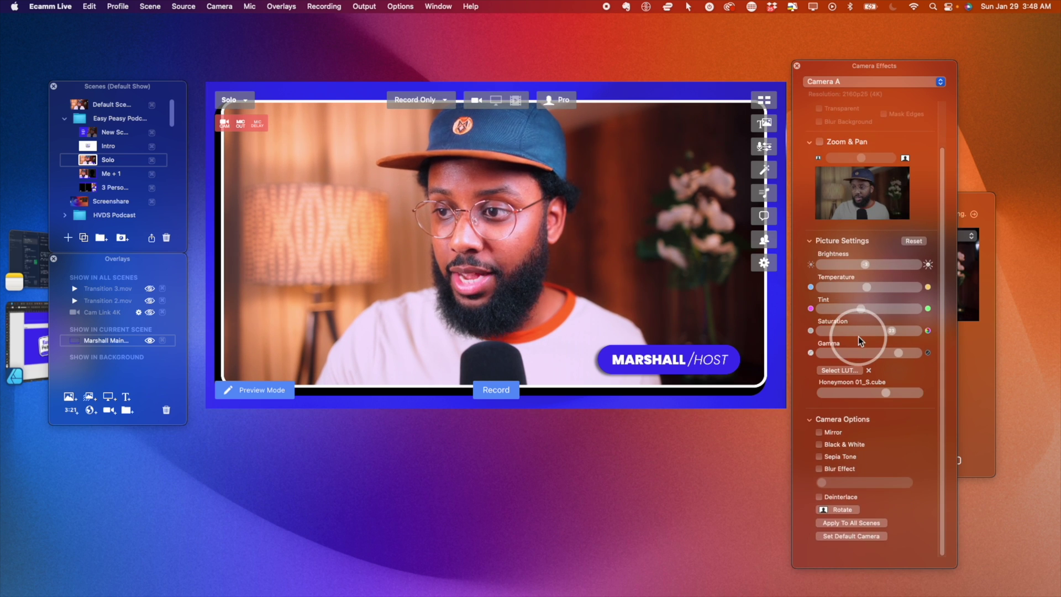
scroll(857, 336, up, 3)
click(919, 292)
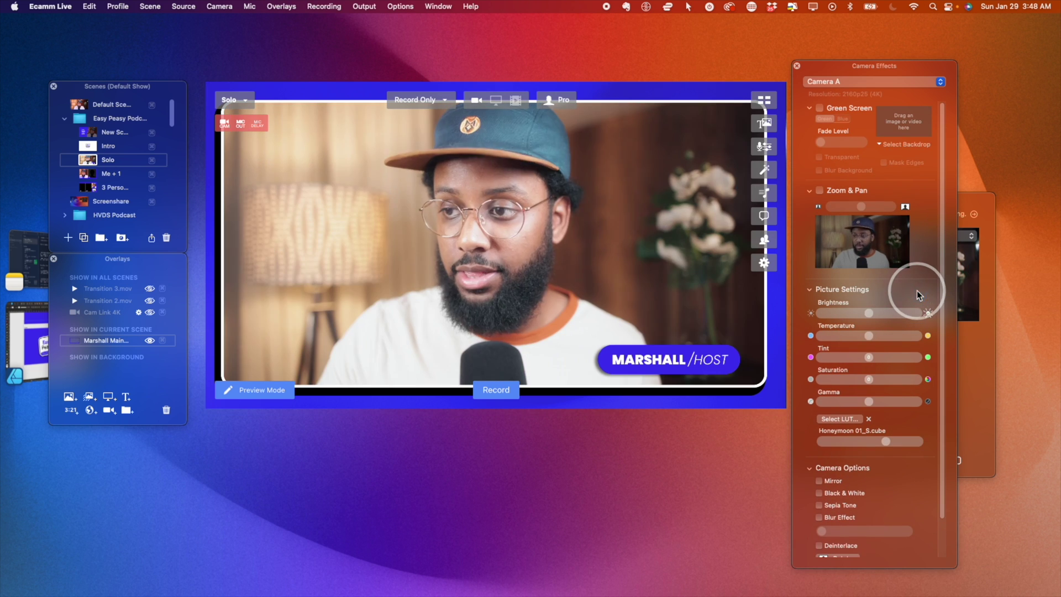
Step: Grade Camera A by slightly lowering temperature and tint and raising saturation and gamma moderately
click(869, 313)
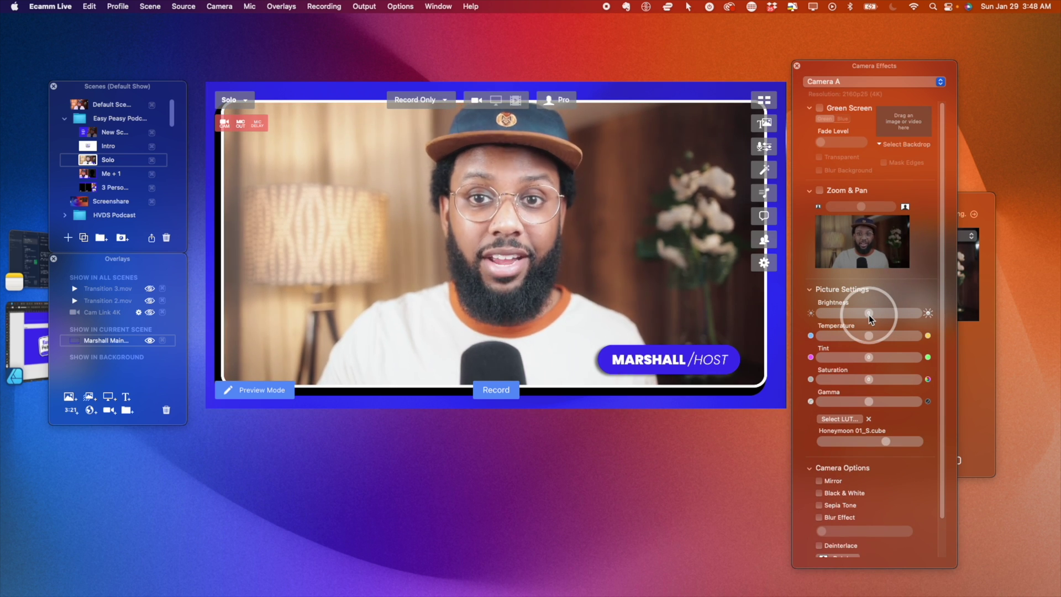
drag(864, 69, 864, 65)
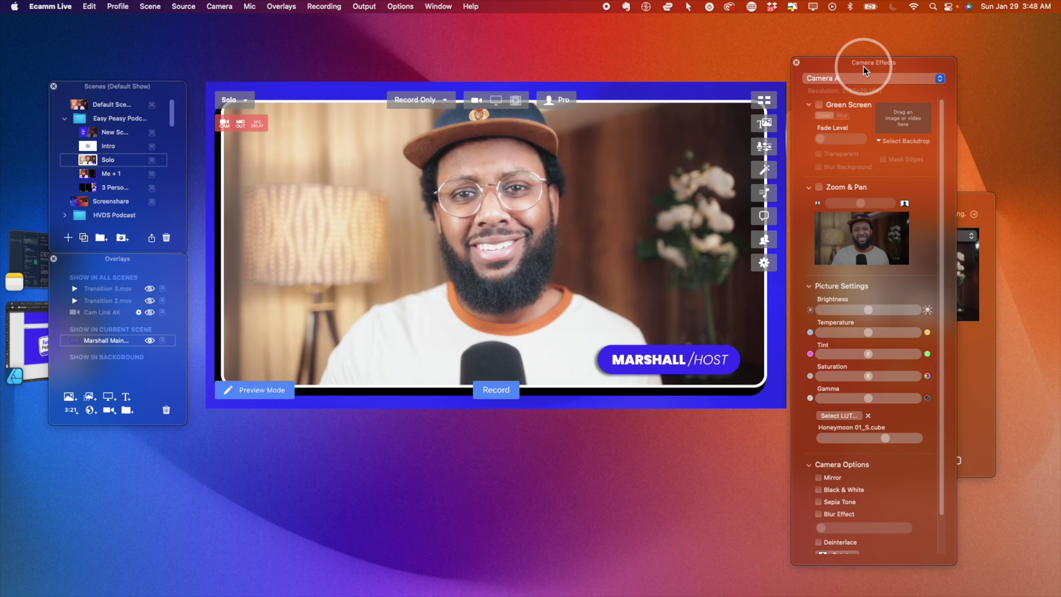
click(863, 329)
drag(864, 330, 886, 377)
click(866, 355)
drag(869, 398, 889, 402)
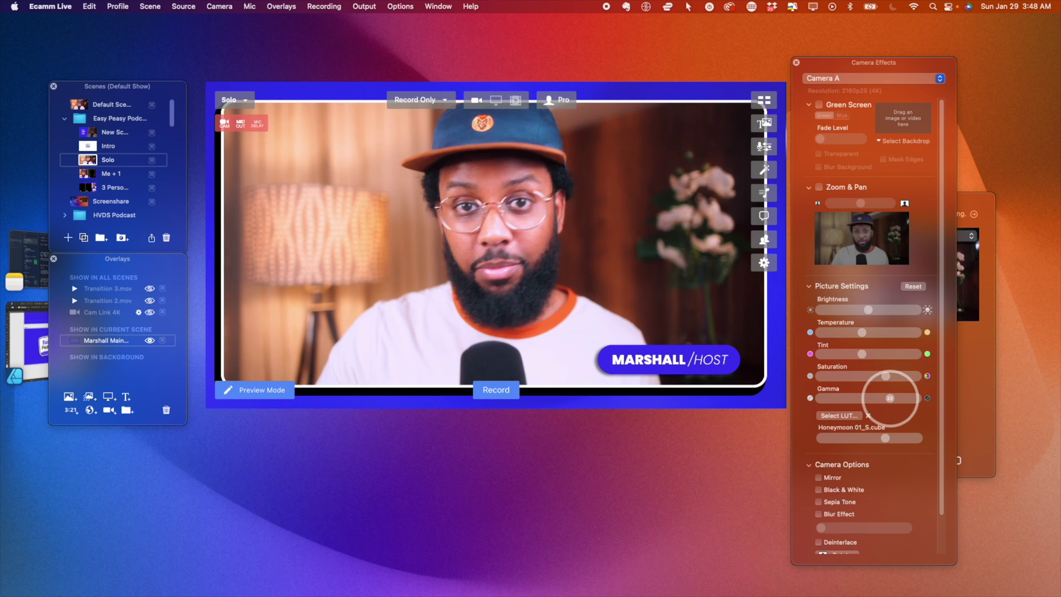
Step: Reduce the intensity of the Honeymoon 01_S.cube LUT on Camera A to its minimum
click(886, 440)
drag(885, 444, 779, 434)
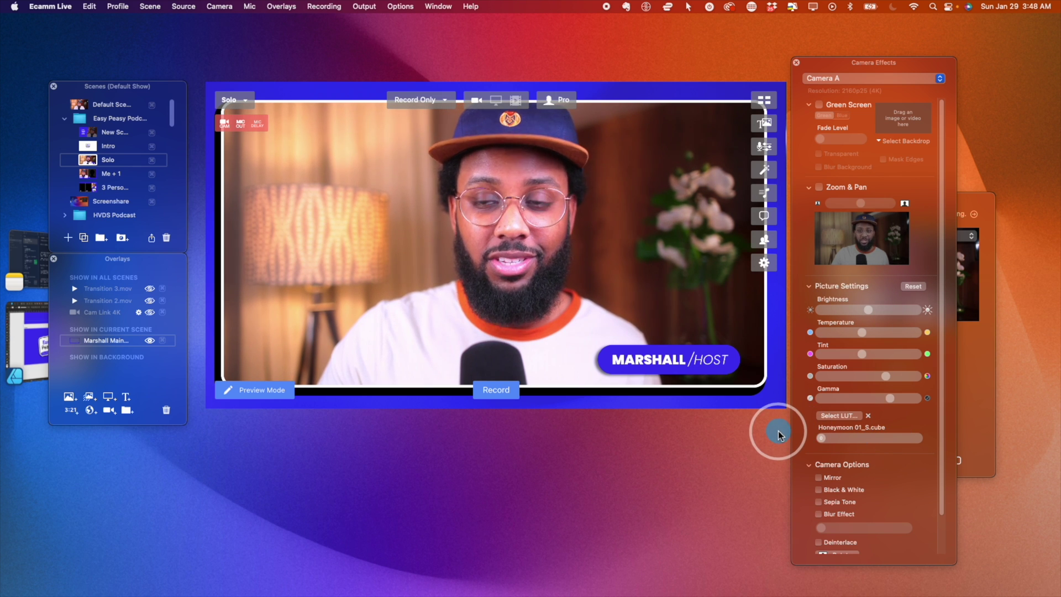
Step: Raise the Honeymoon 01_S.cube LUT intensity to about two thirds and show the Camera Effects for Guest 1 in the Me + 1 scene
drag(810, 439, 885, 442)
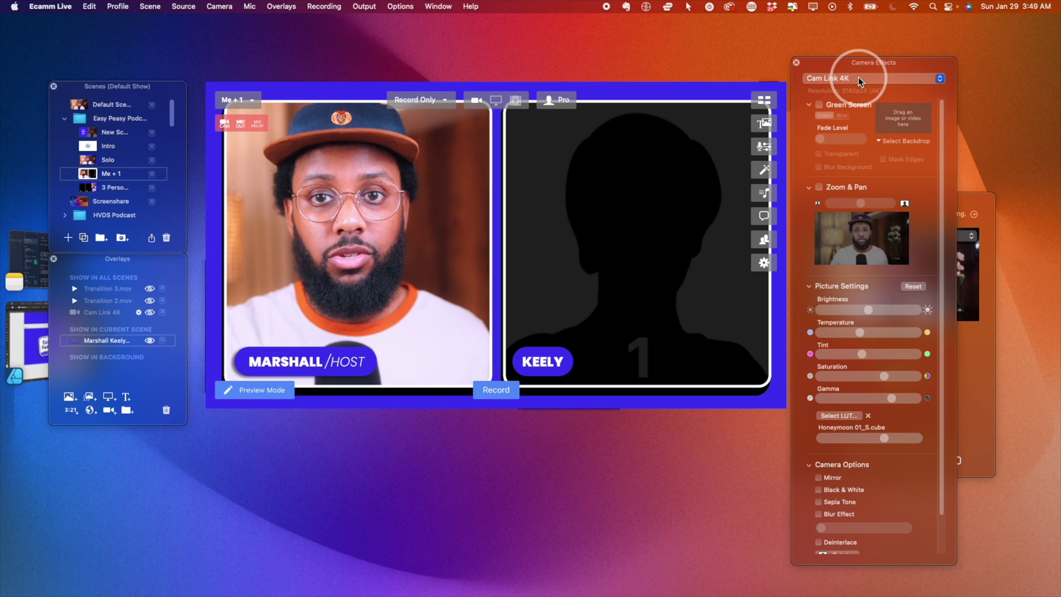
key(Down)
click(858, 78)
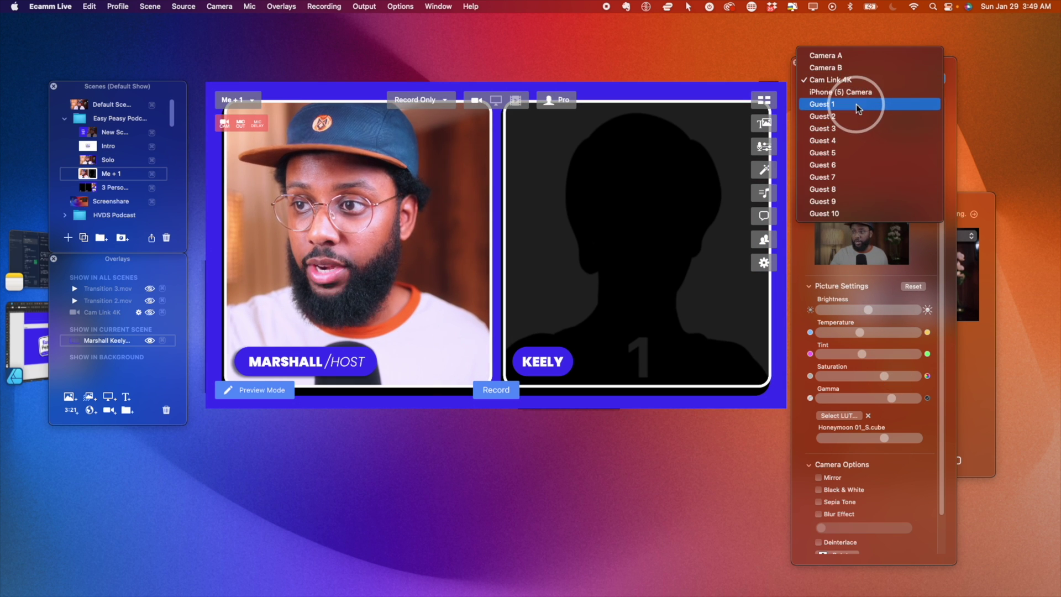
click(857, 105)
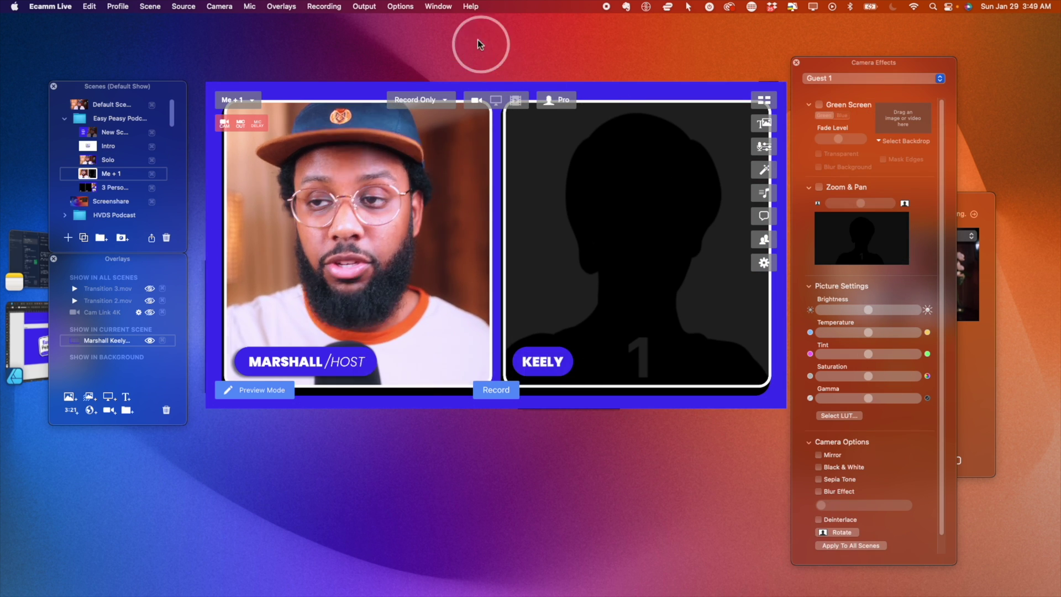
Step: Open the Camera Switcher with all sources shown
click(439, 7)
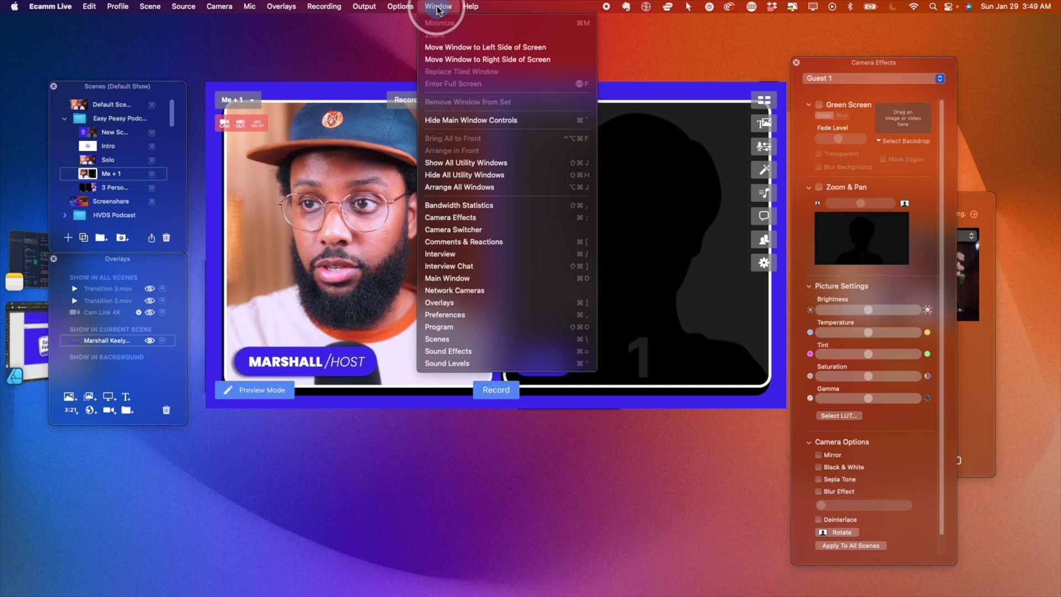
click(466, 218)
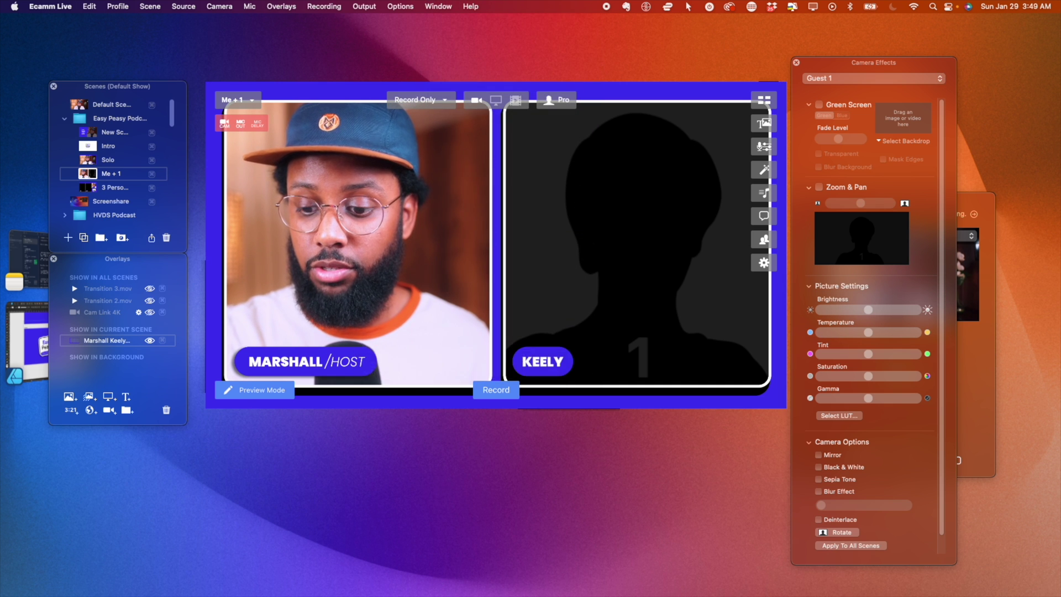
click(600, 495)
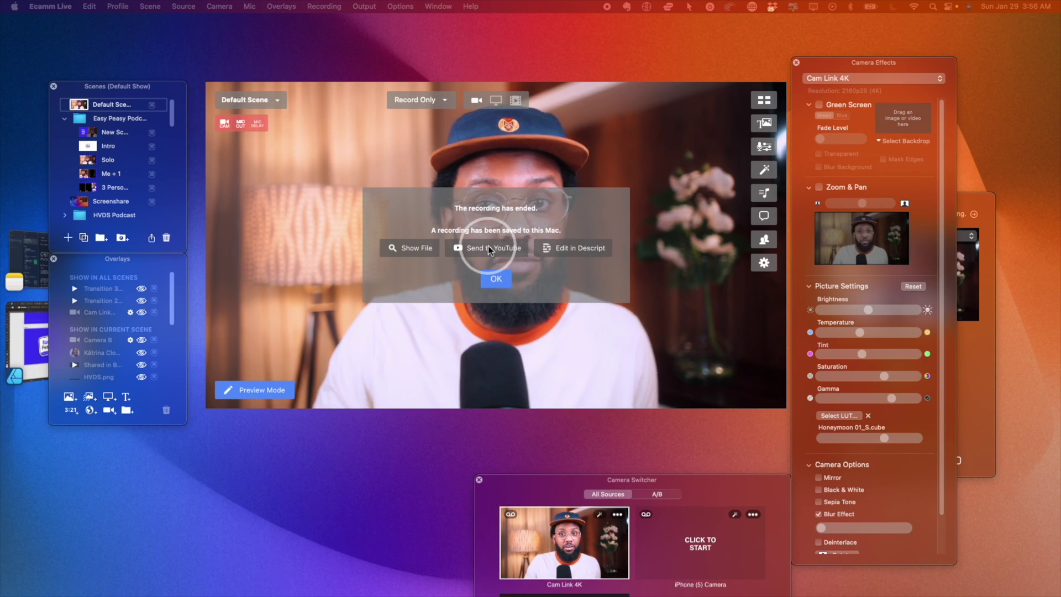
Step: Reveal the saved recording in Finder, open its Ecamm Live Recording folder and examine the main recording and Camera A.mov
click(409, 248)
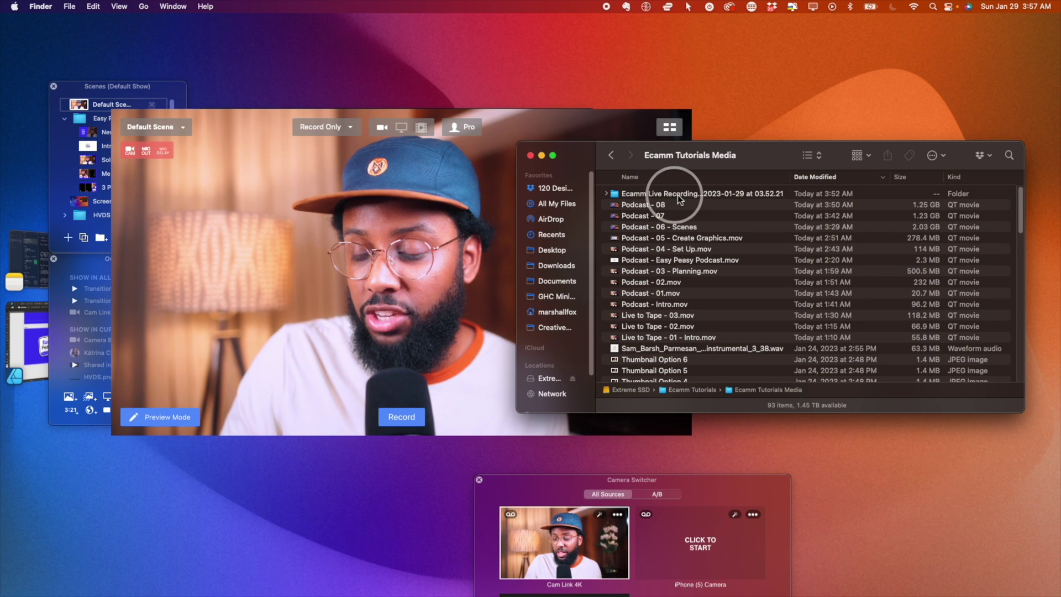
double_click(658, 193)
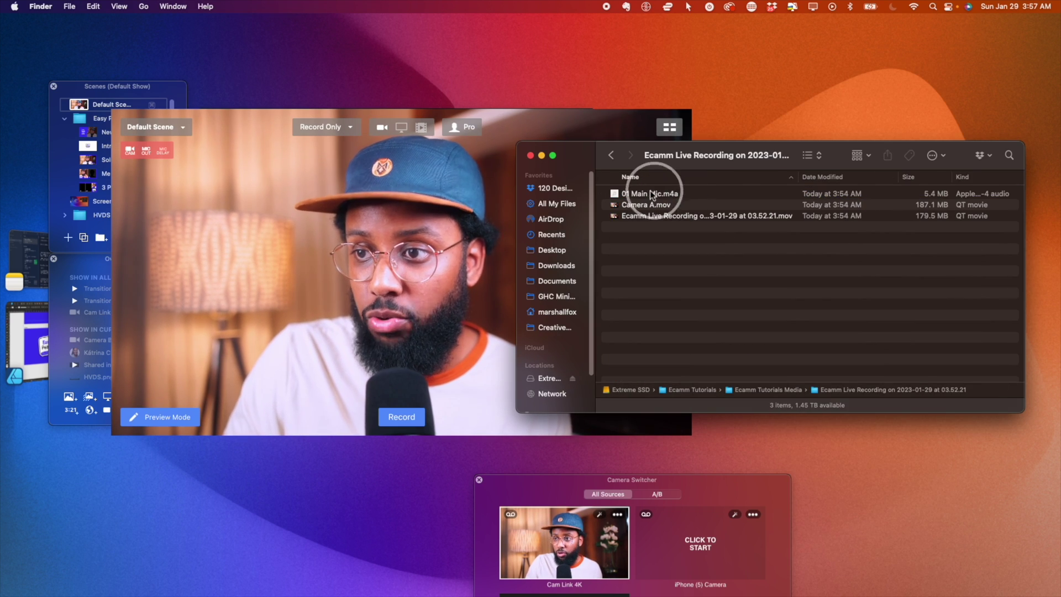
click(636, 216)
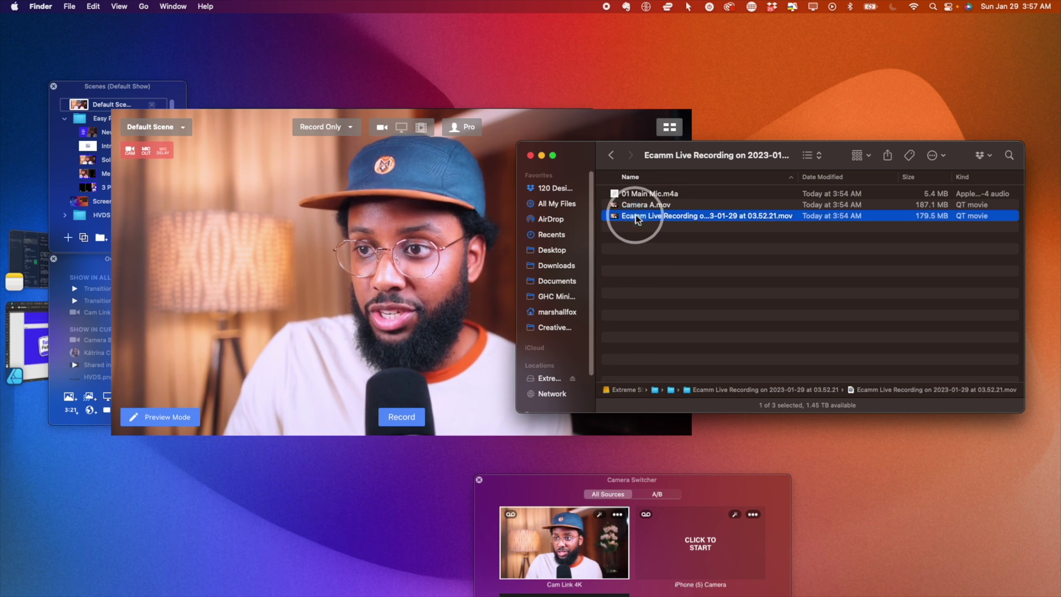
key(Up)
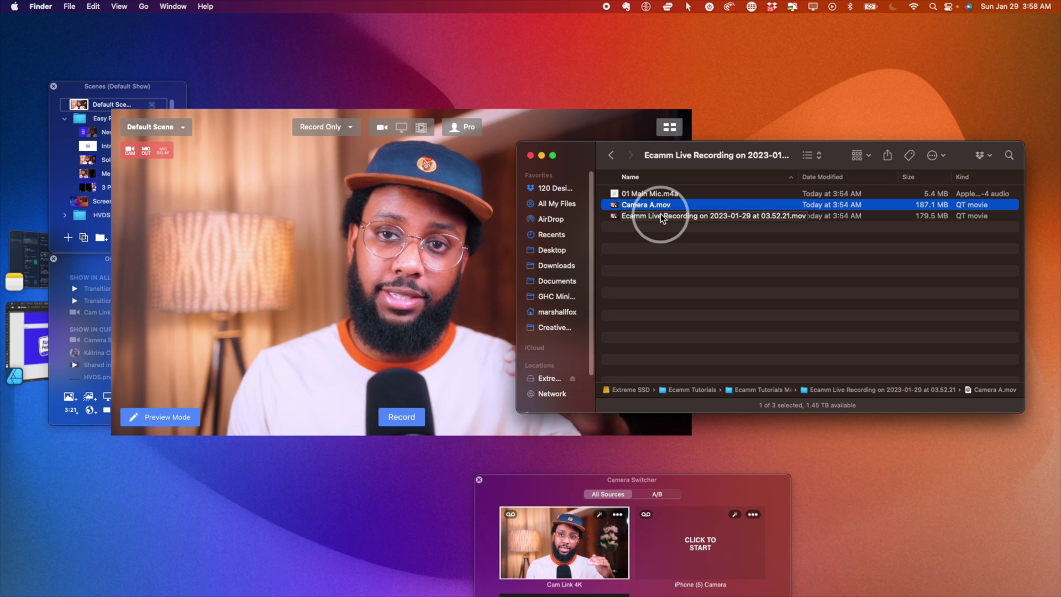
drag(654, 220, 735, 227)
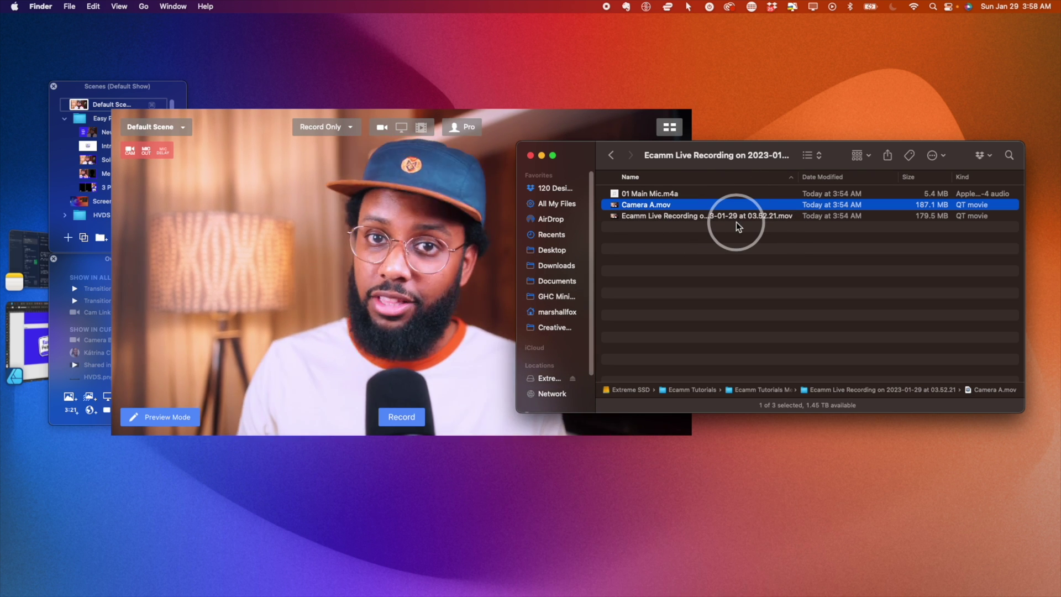